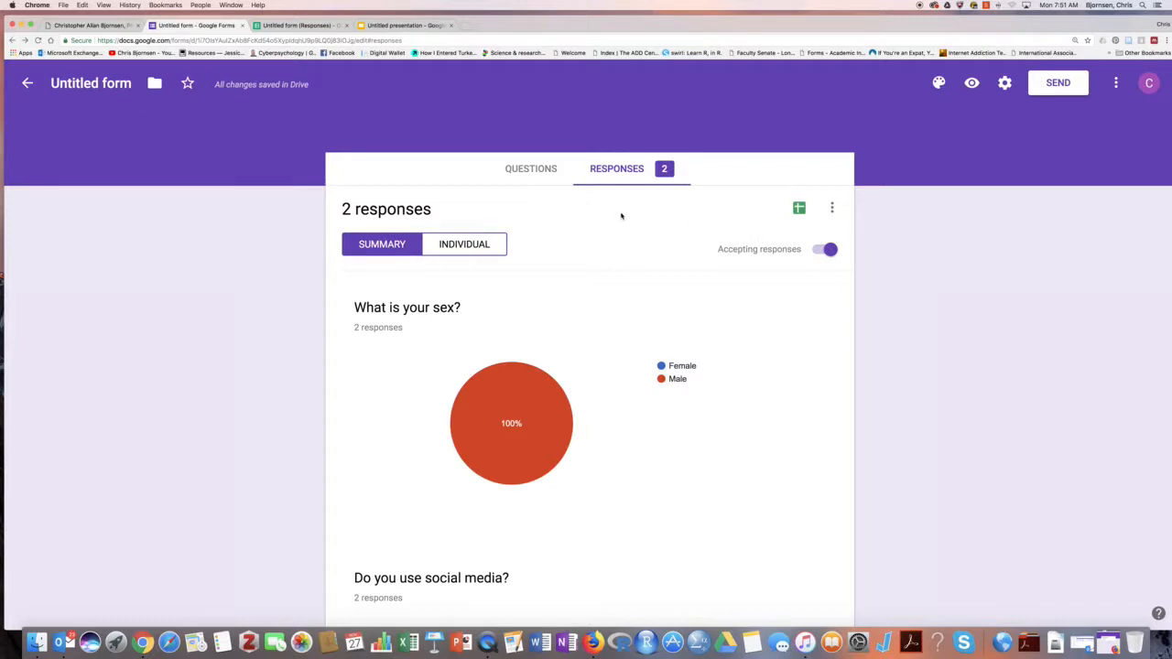
# Review the Social Media Use form's questions, comparing the multiple-choice friendship question with the linear-scale creeping question
pyautogui.click(531, 168)
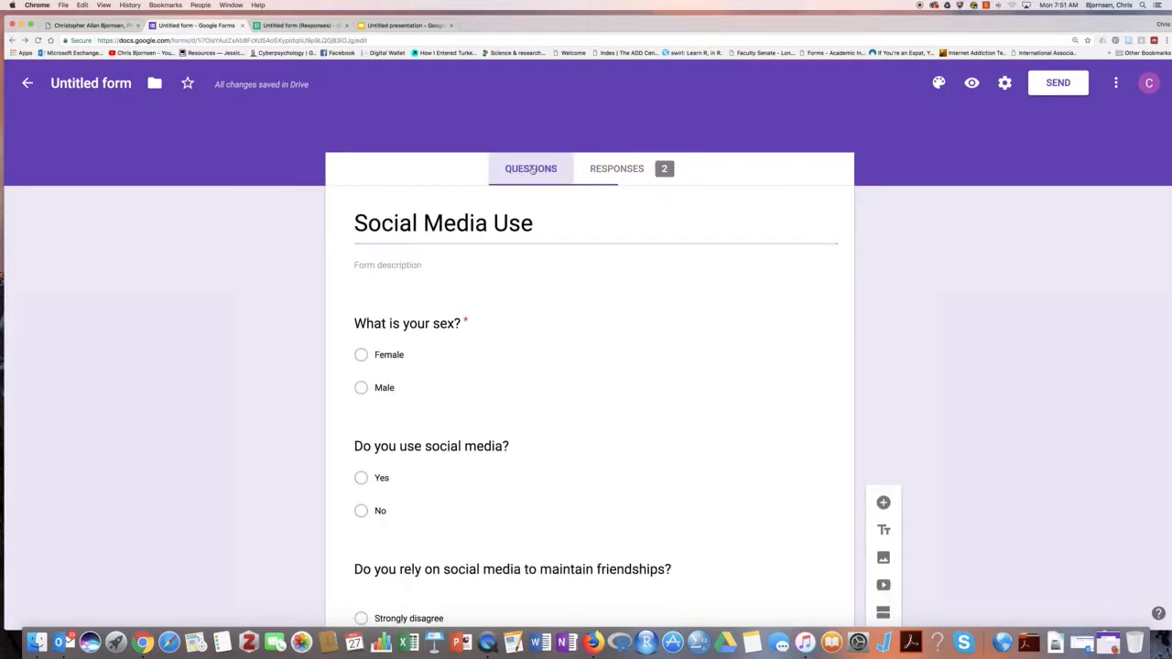
pyautogui.scroll(-1, 559, 400)
pyautogui.scroll(-3, 559, 401)
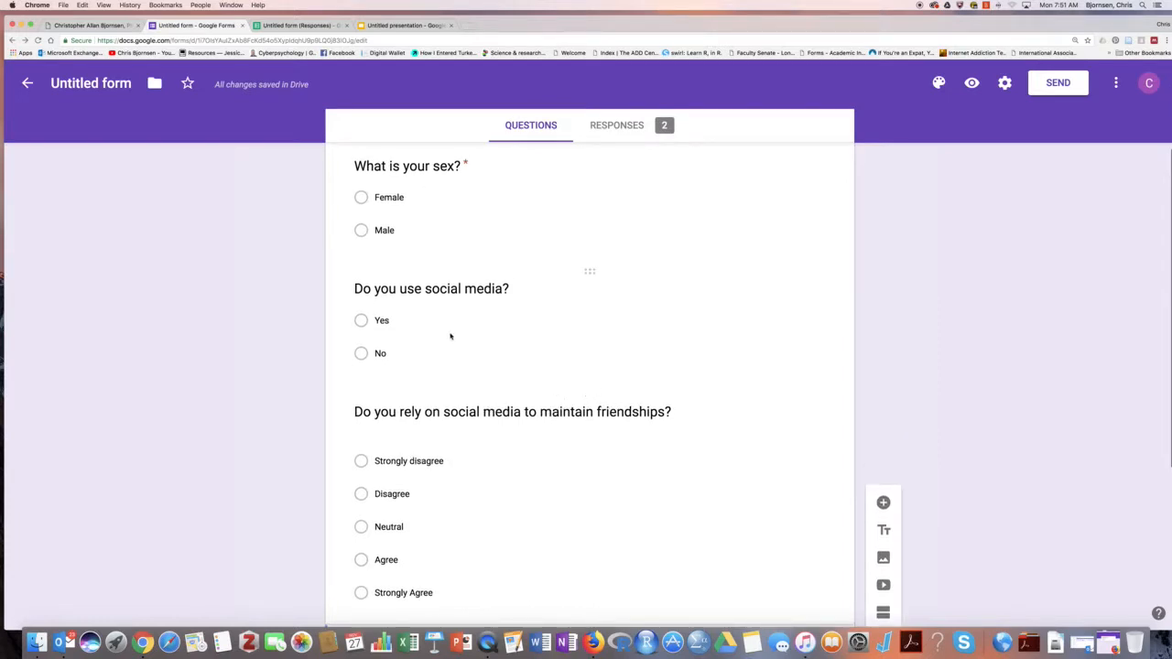
pyautogui.scroll(-2, 450, 335)
pyautogui.scroll(-1, 453, 336)
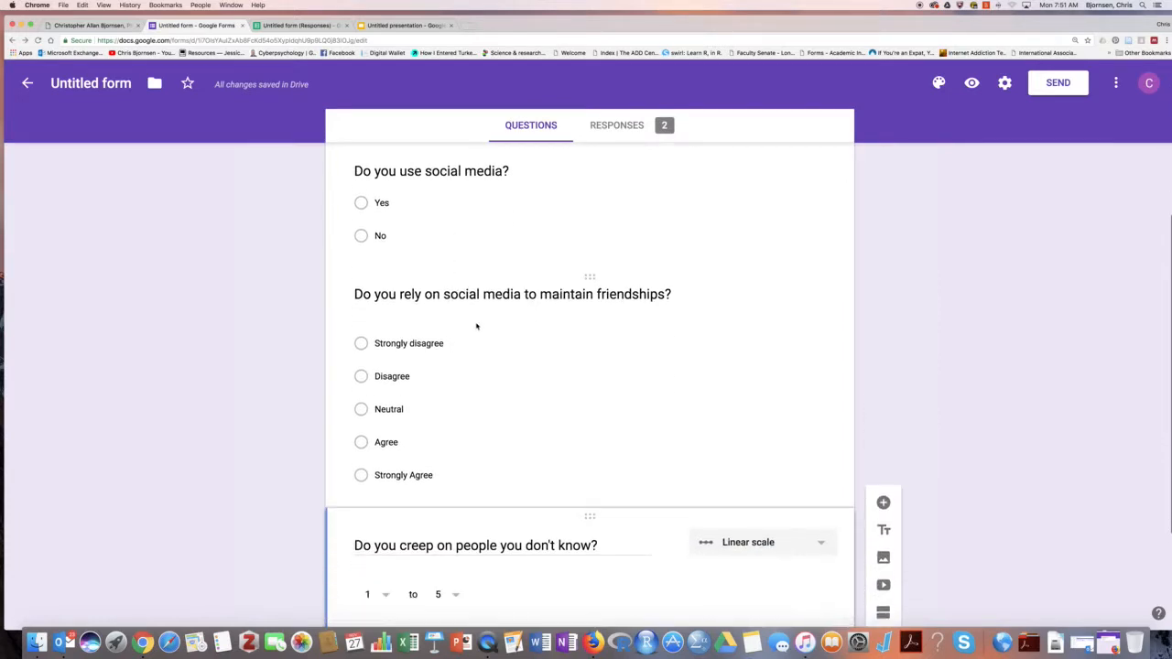
pyautogui.scroll(-3, 476, 326)
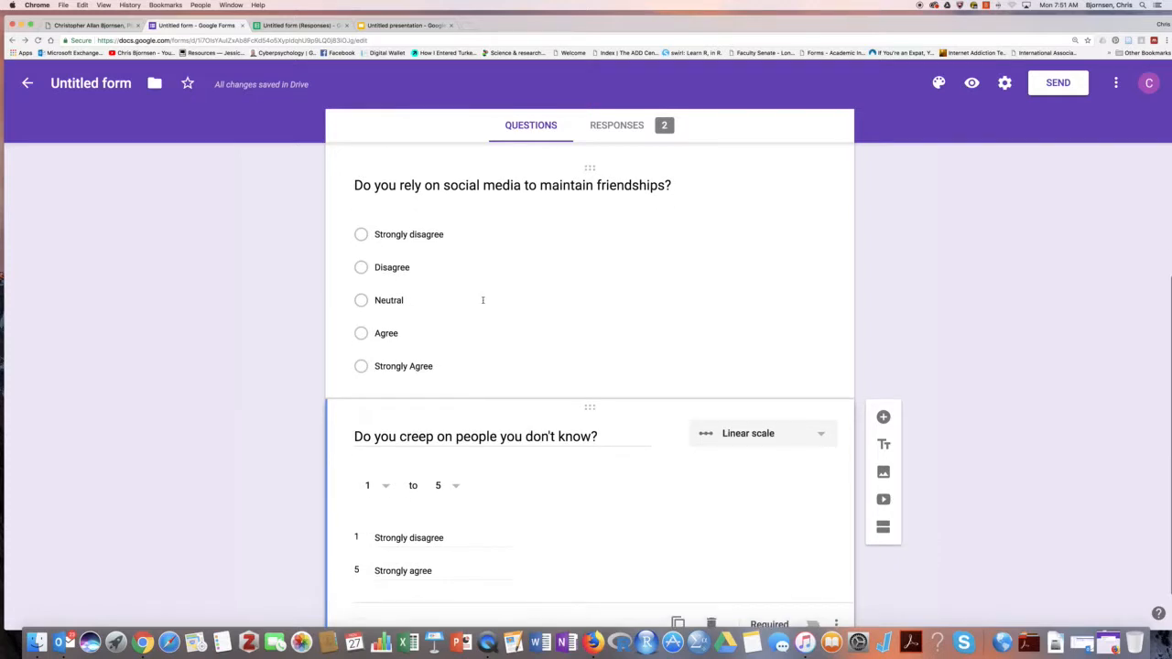
pyautogui.scroll(-2, 493, 290)
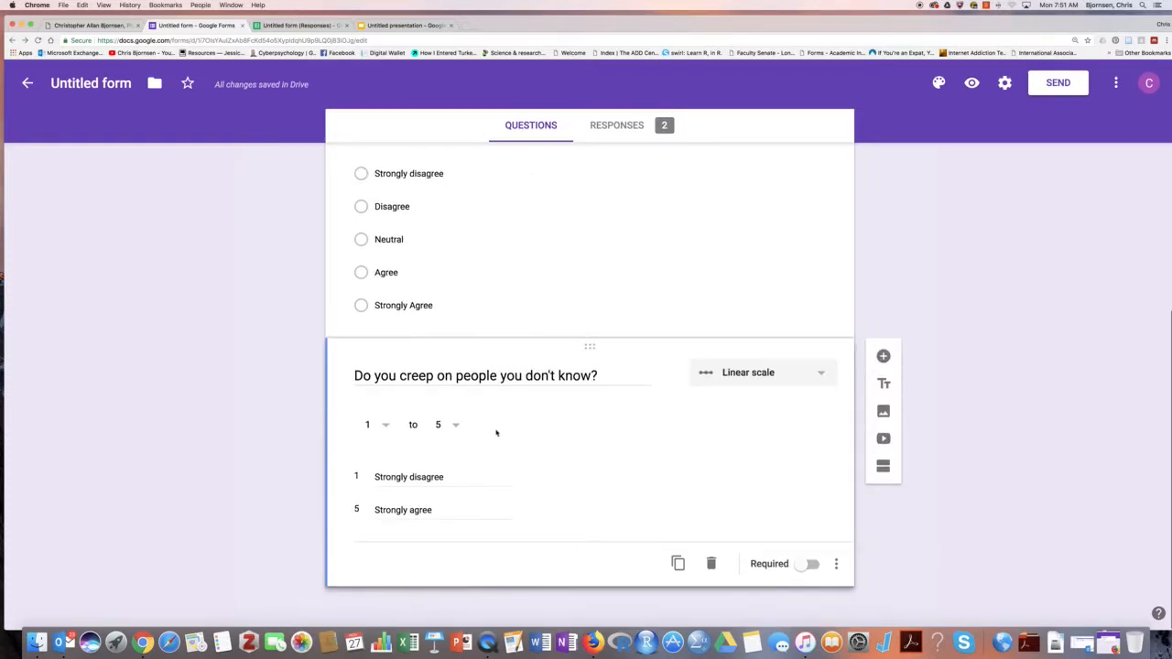
pyautogui.scroll(1, 496, 433)
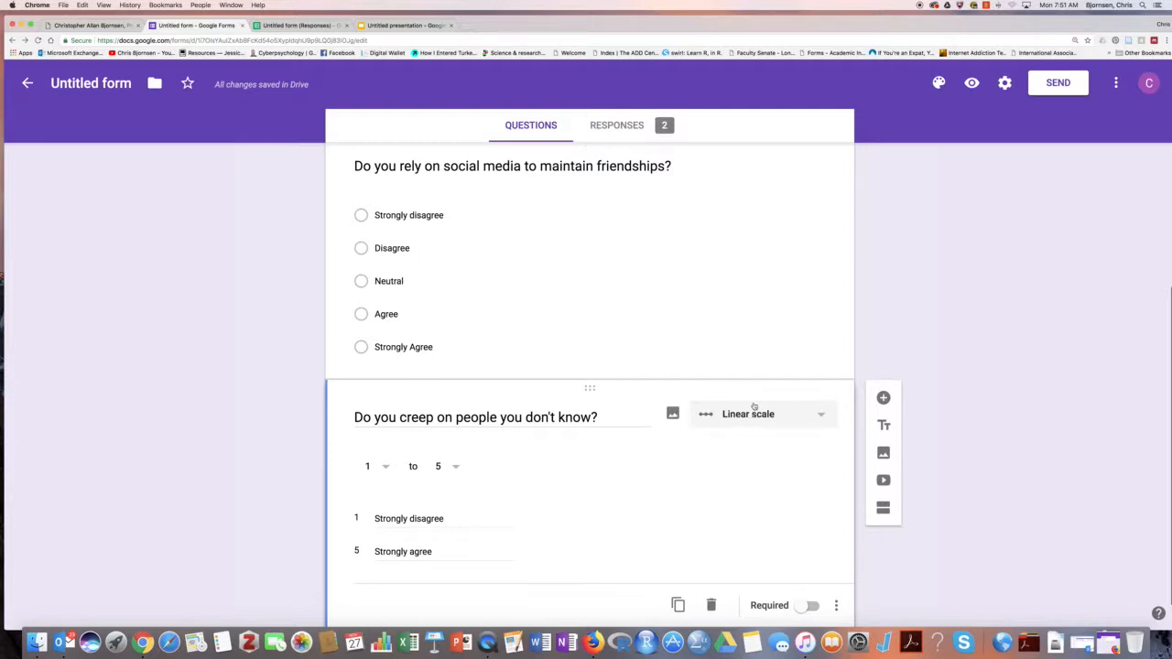
pyautogui.click(527, 214)
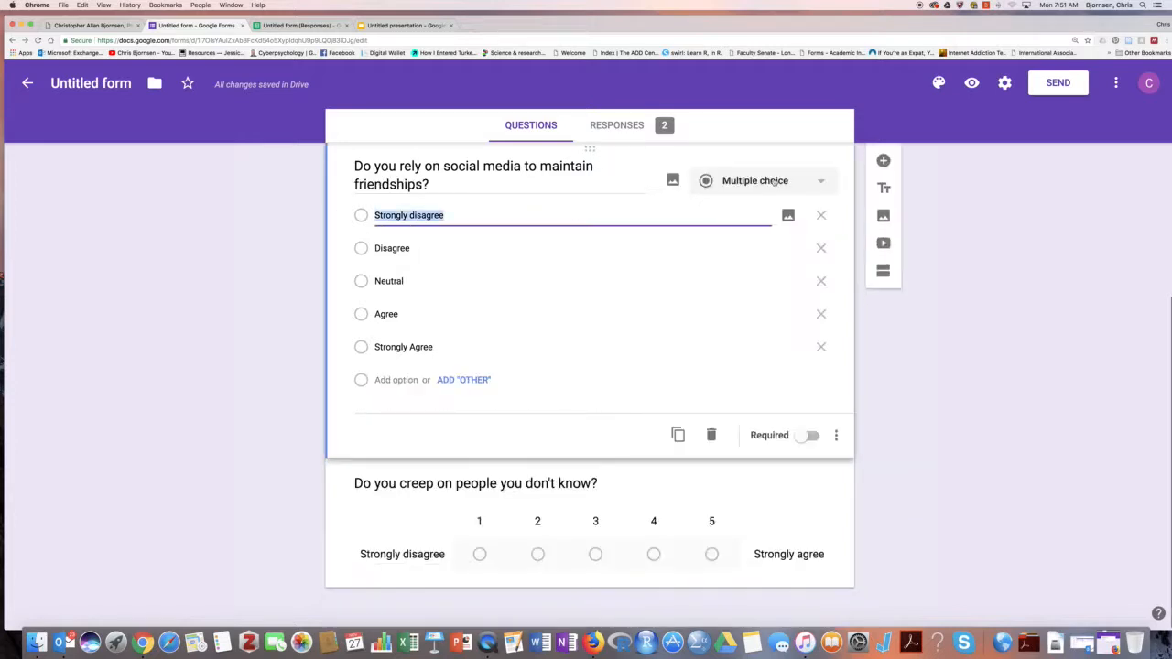
pyautogui.click(663, 488)
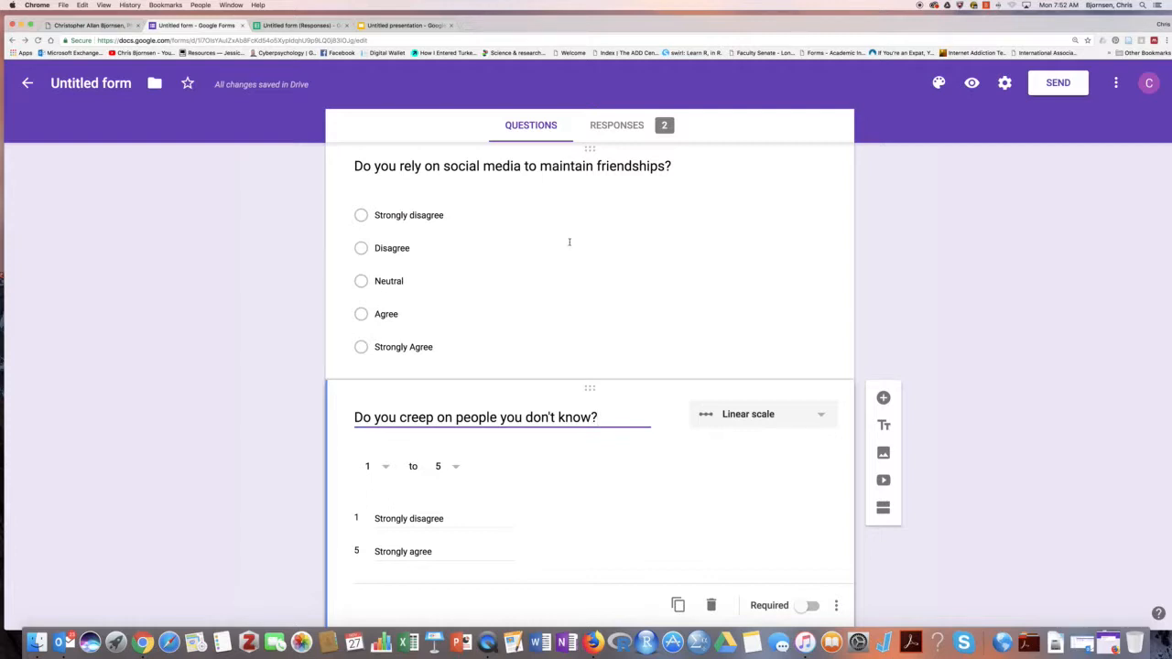
# In the form's responses spreadsheet, insert a chart from the "What is your sex?" answers in B2:B21
pyautogui.click(295, 26)
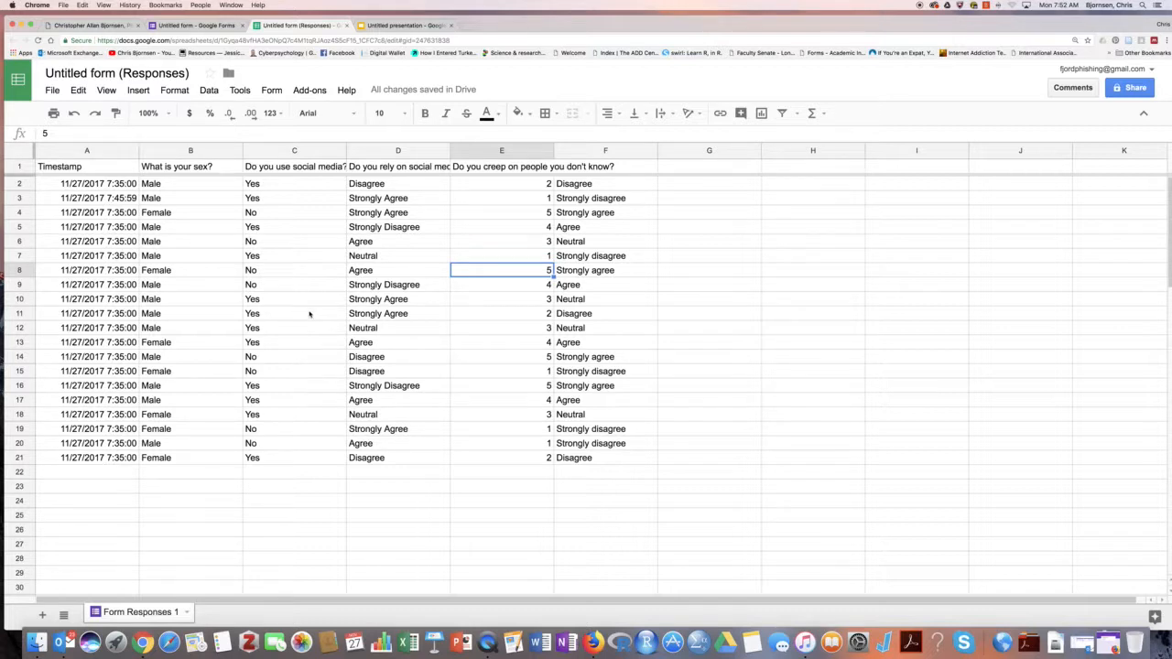
pyautogui.click(372, 26)
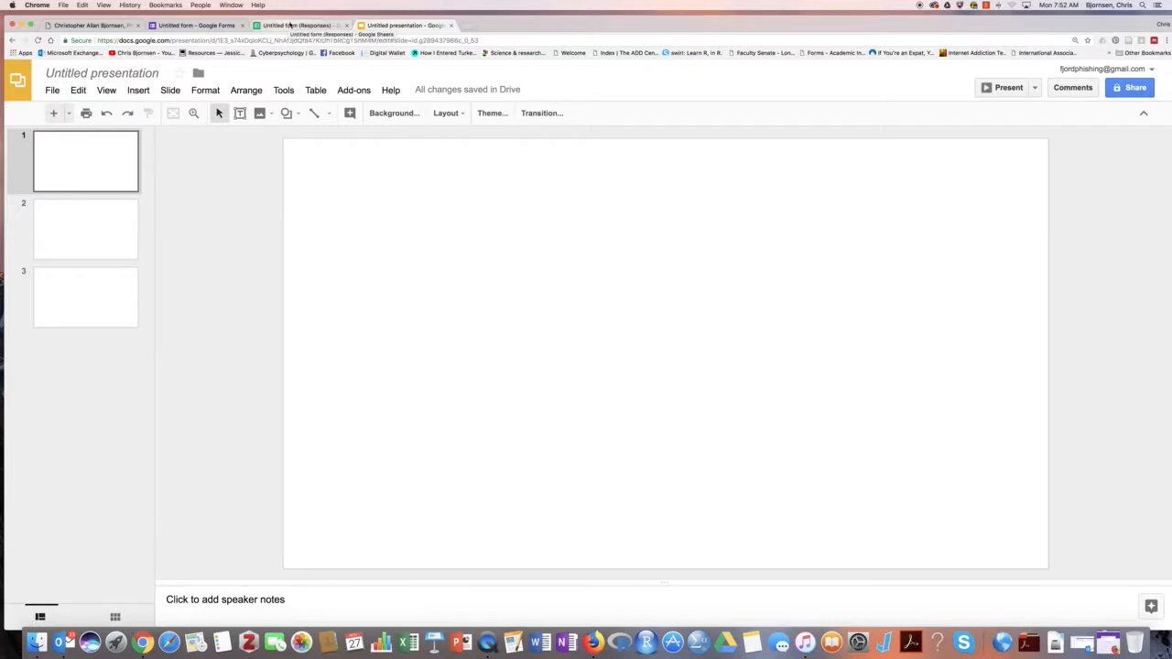
pyautogui.click(286, 26)
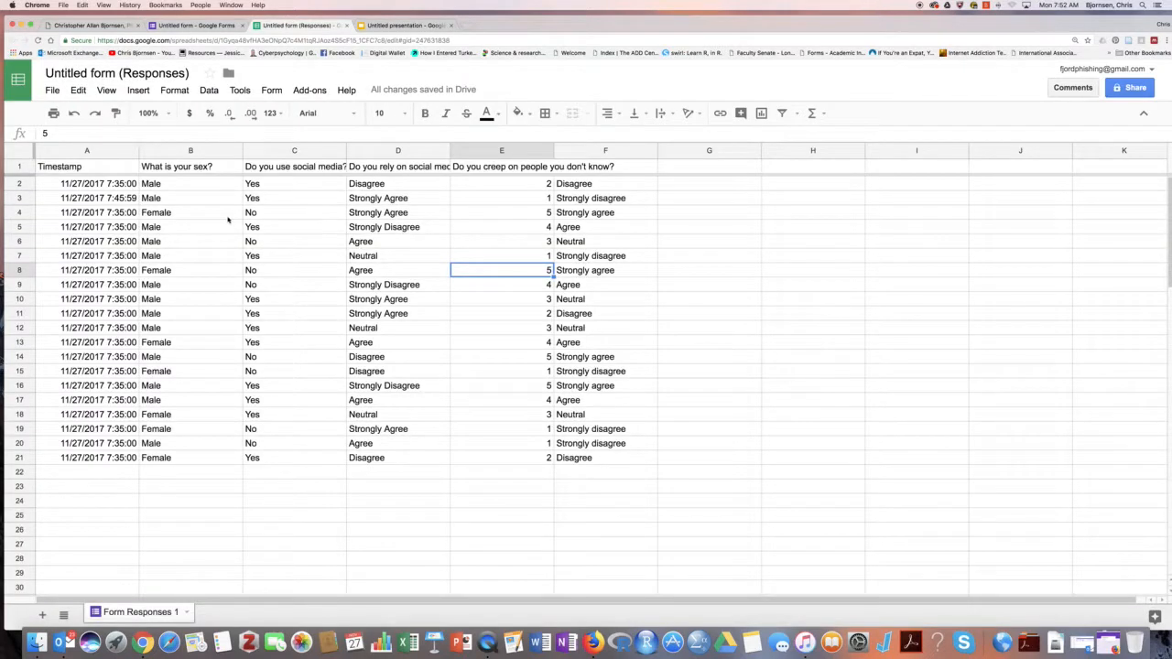
pyautogui.click(180, 184)
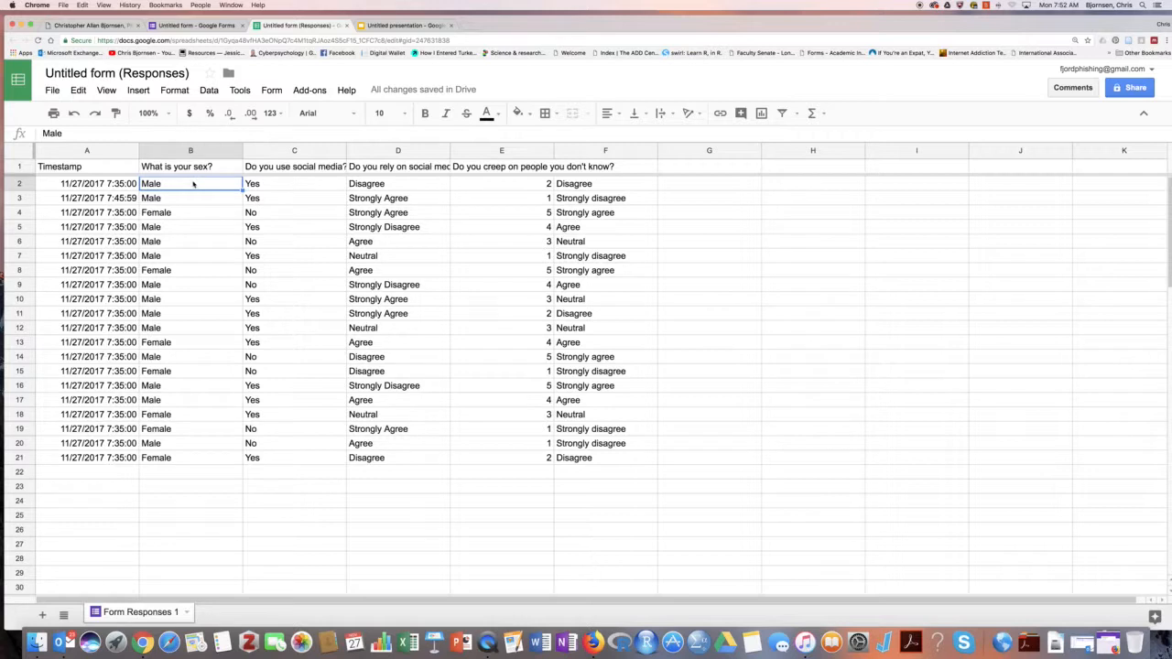
pyautogui.moveTo(192, 184); pyautogui.dragTo(200, 460)
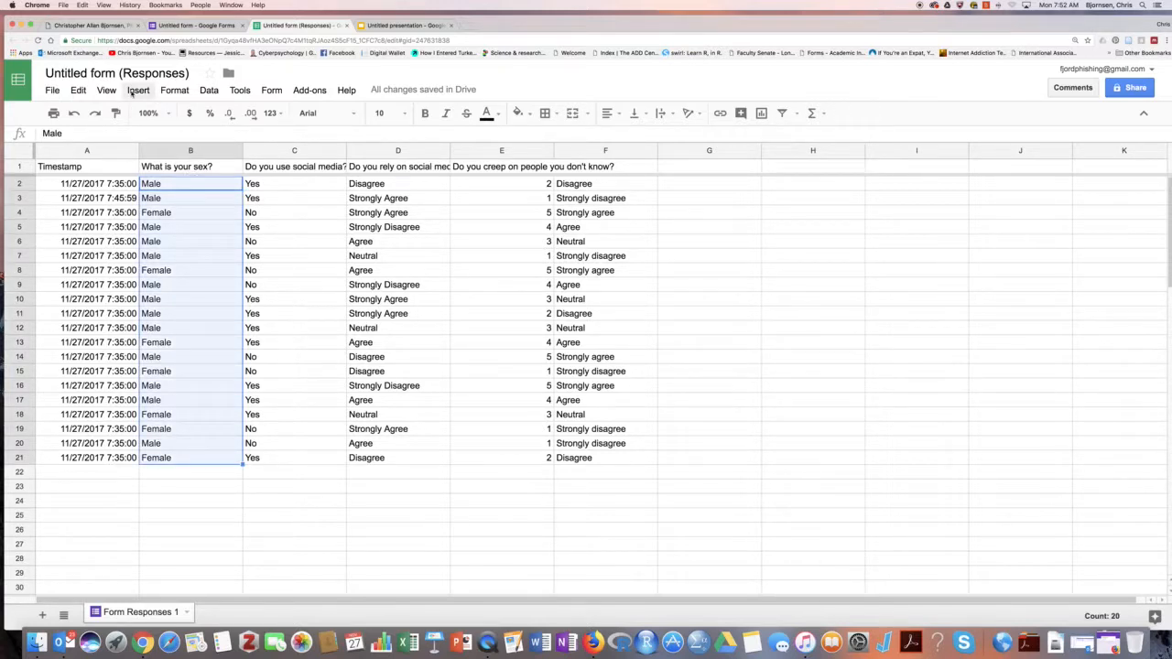
pyautogui.click(136, 91)
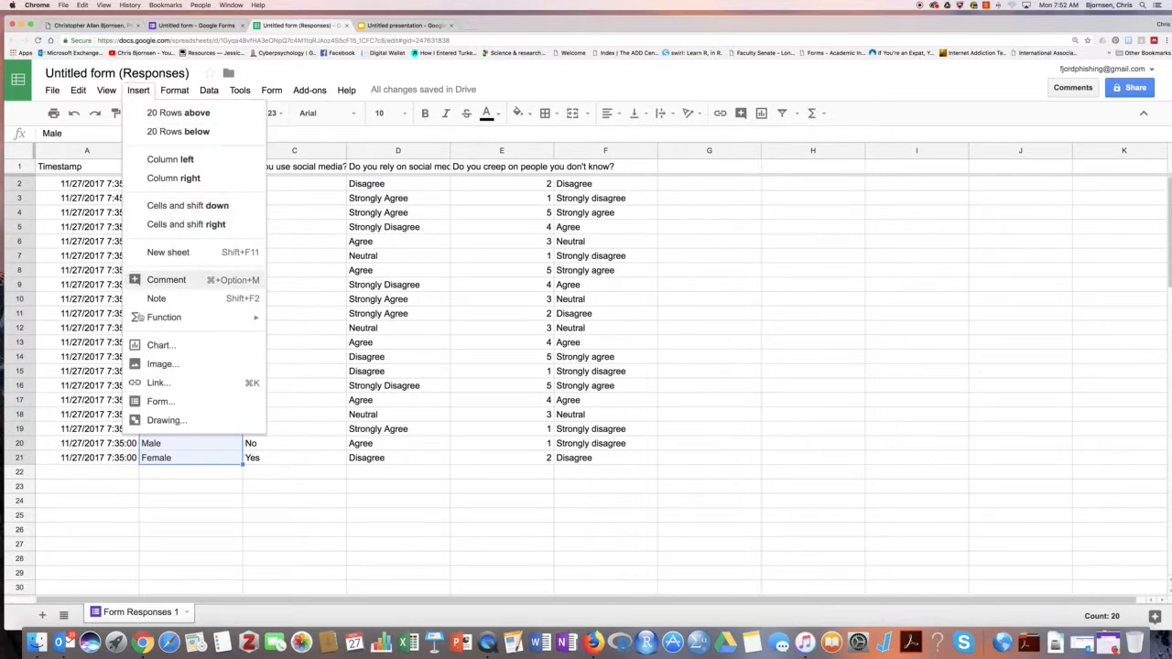
pyautogui.click(162, 346)
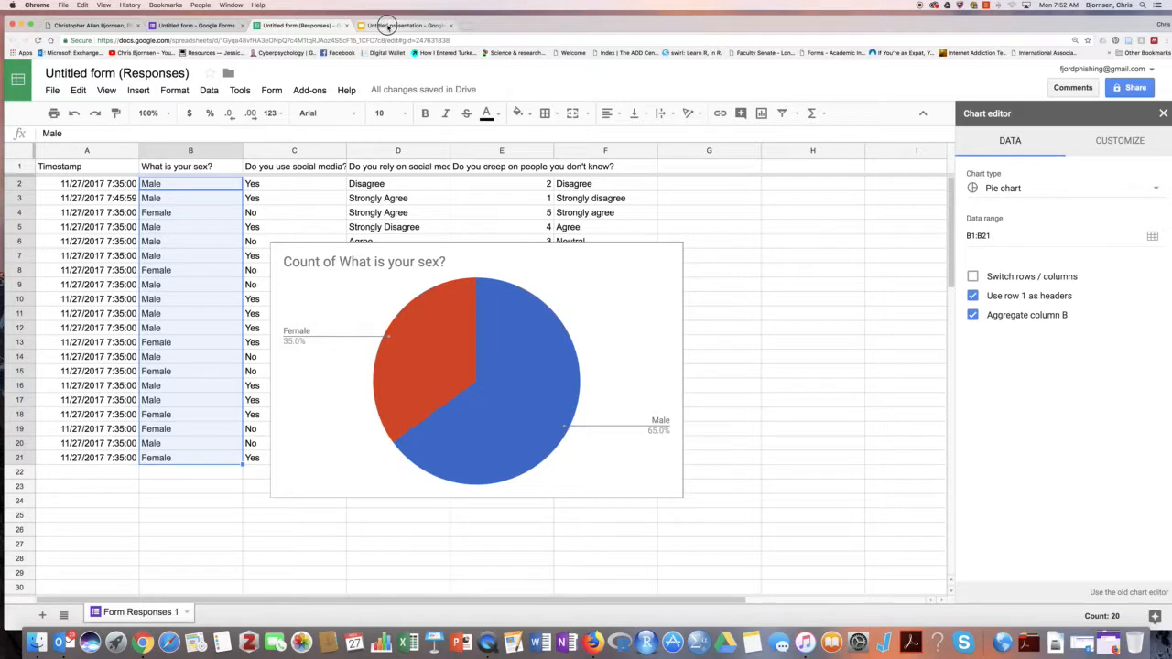
# Paste the sex pie chart unlinked onto the presentation's first slide and shrink it toward the slide's lower-left corner
pyautogui.click(387, 24)
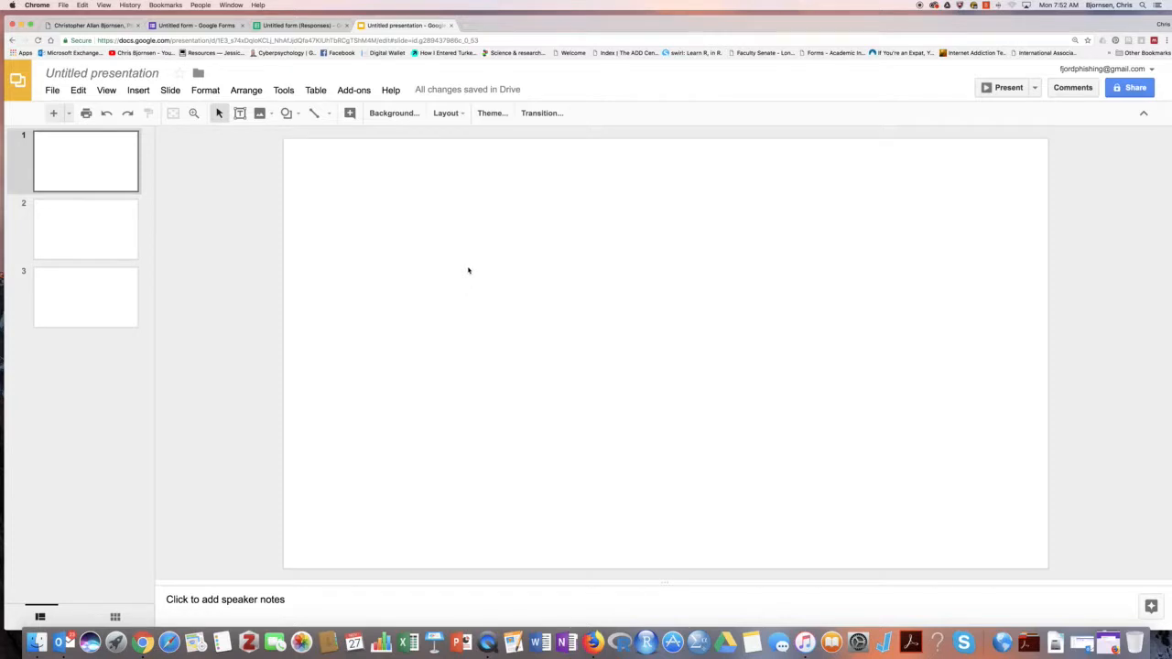
pyautogui.press('super+v')
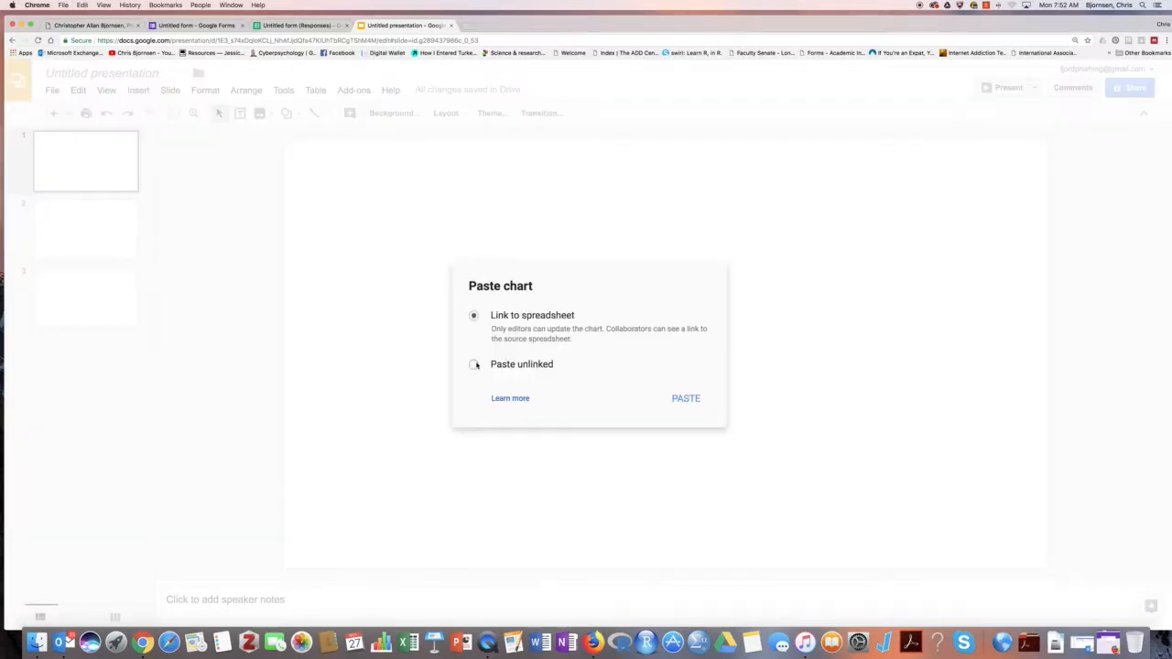
pyautogui.click(474, 364)
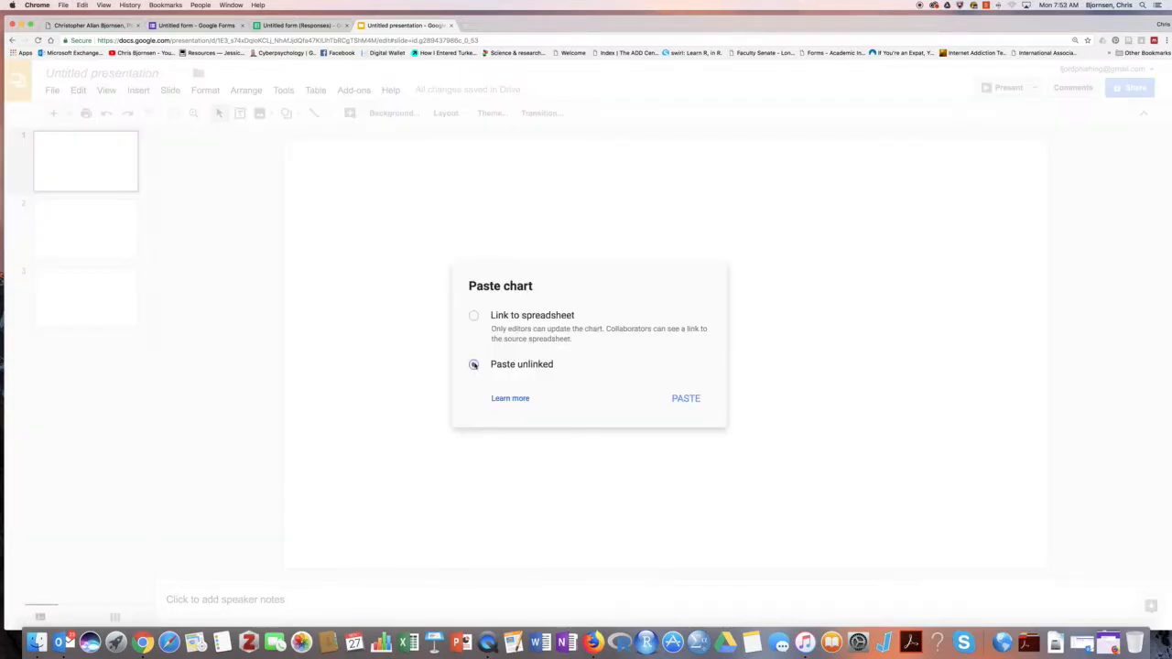
pyautogui.click(686, 399)
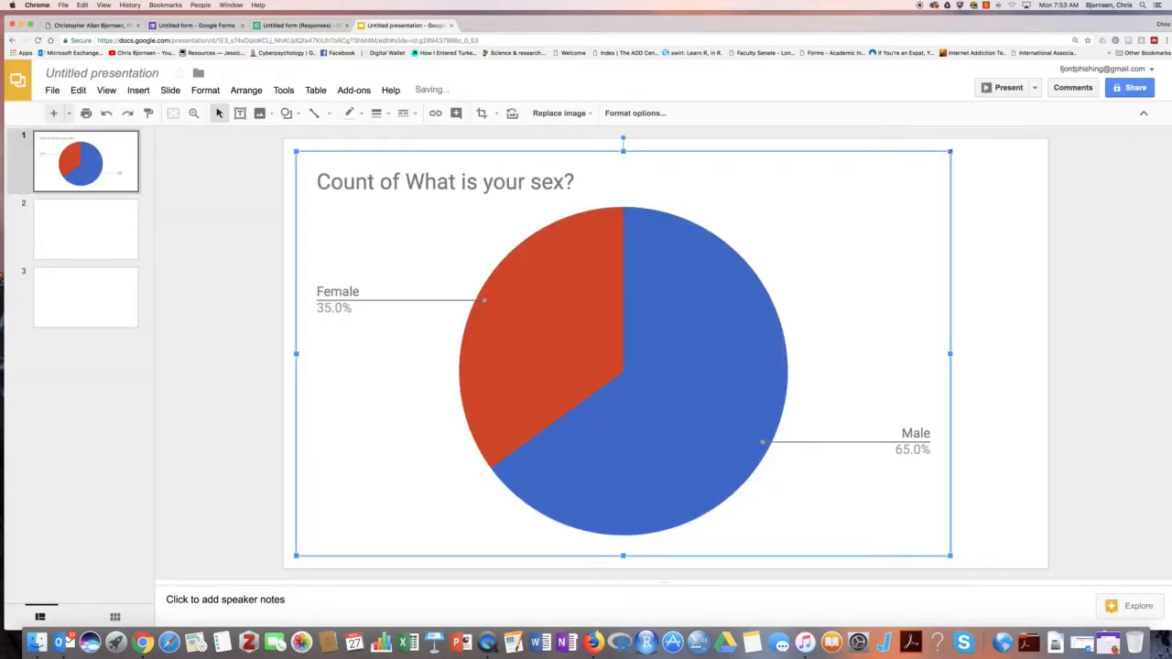
pyautogui.moveTo(950, 151); pyautogui.dragTo(698, 357)
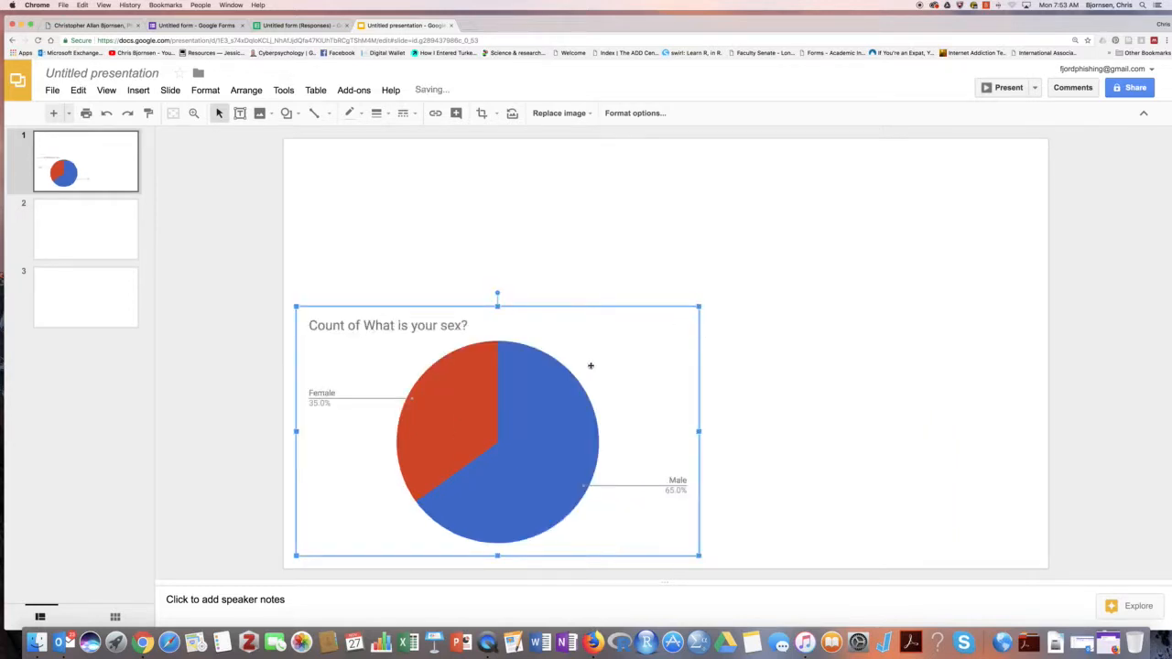
pyautogui.click(394, 183)
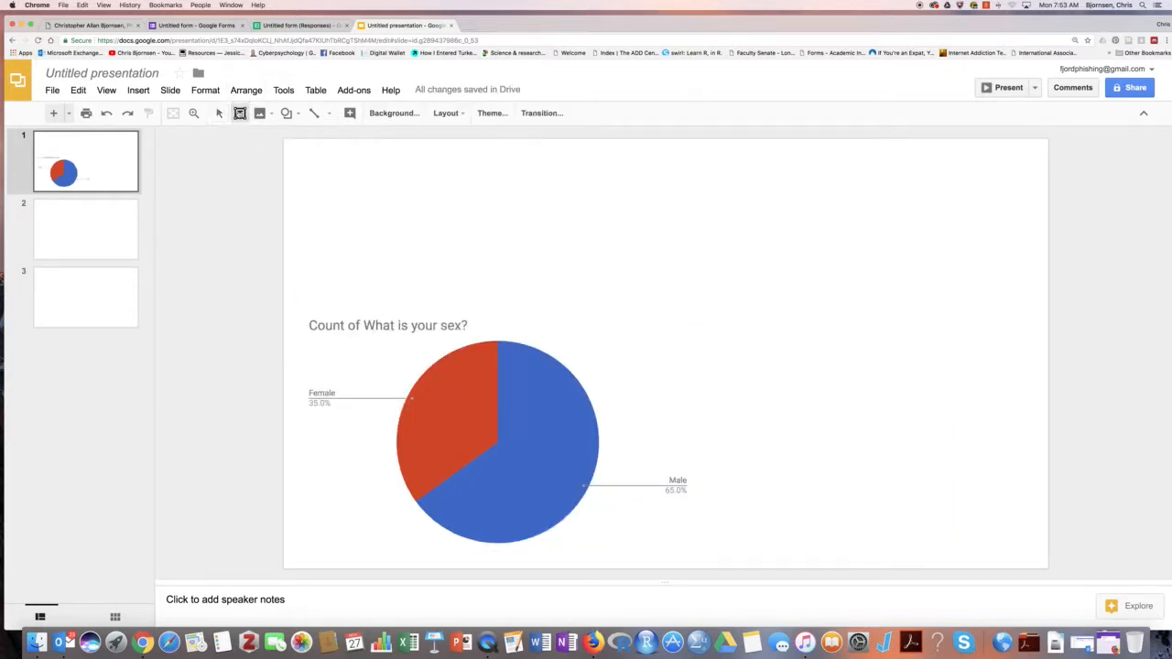
# Add a text box near the slide's upper-left corner reading "Title of this slide"
pyautogui.click(239, 113)
pyautogui.click(298, 166)
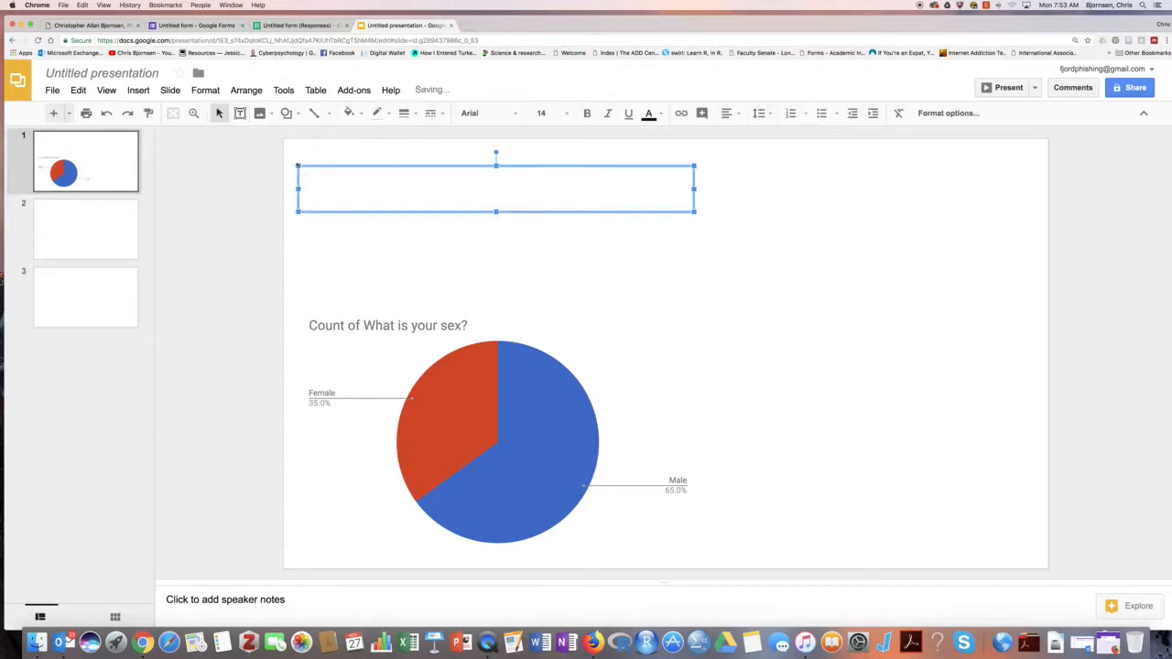
pyautogui.write('Title of this slide')
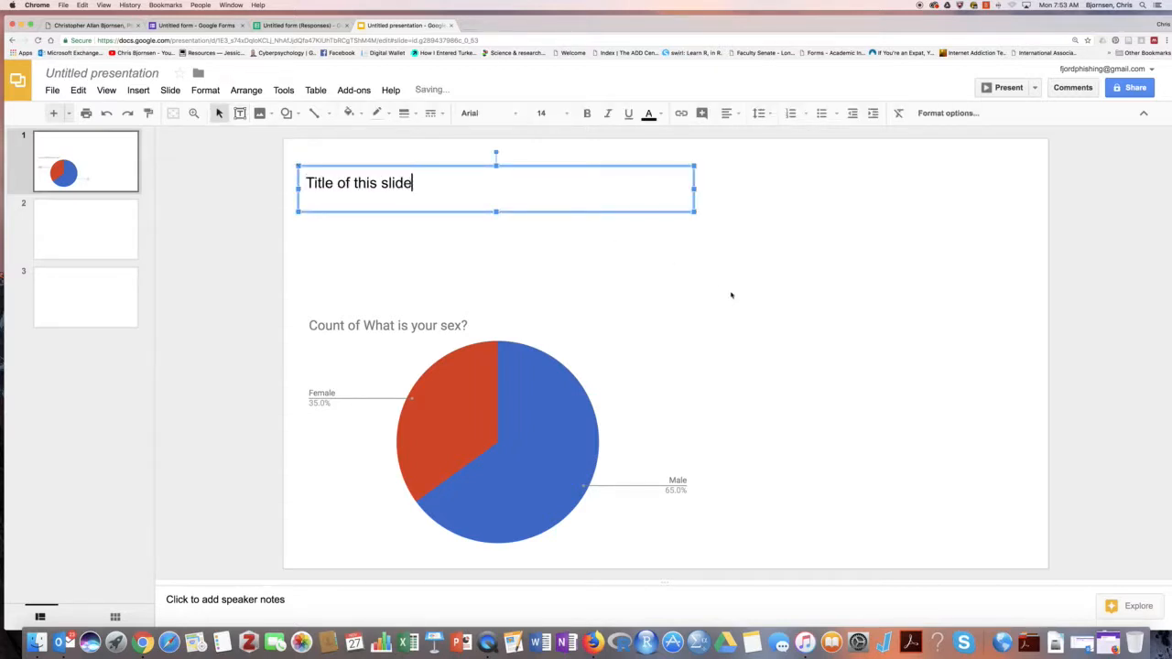
pyautogui.click(732, 295)
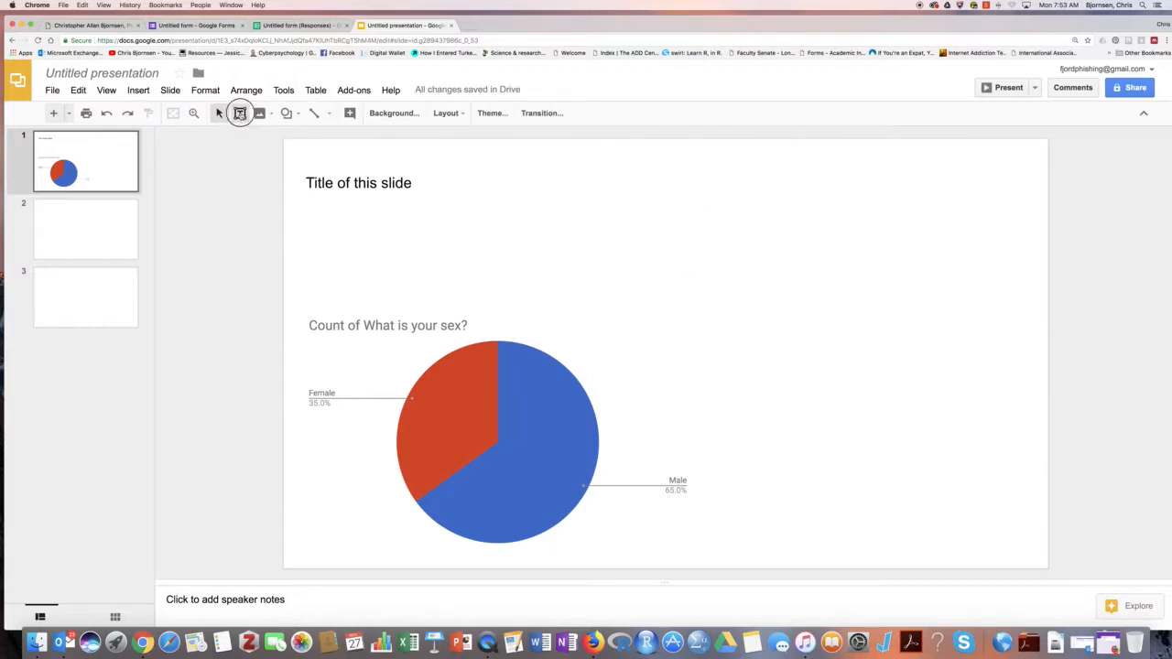
# Add a text box at the slide's upper right reading "Insert explanatory text about these results, including journal references when appropriate."
pyautogui.click(239, 113)
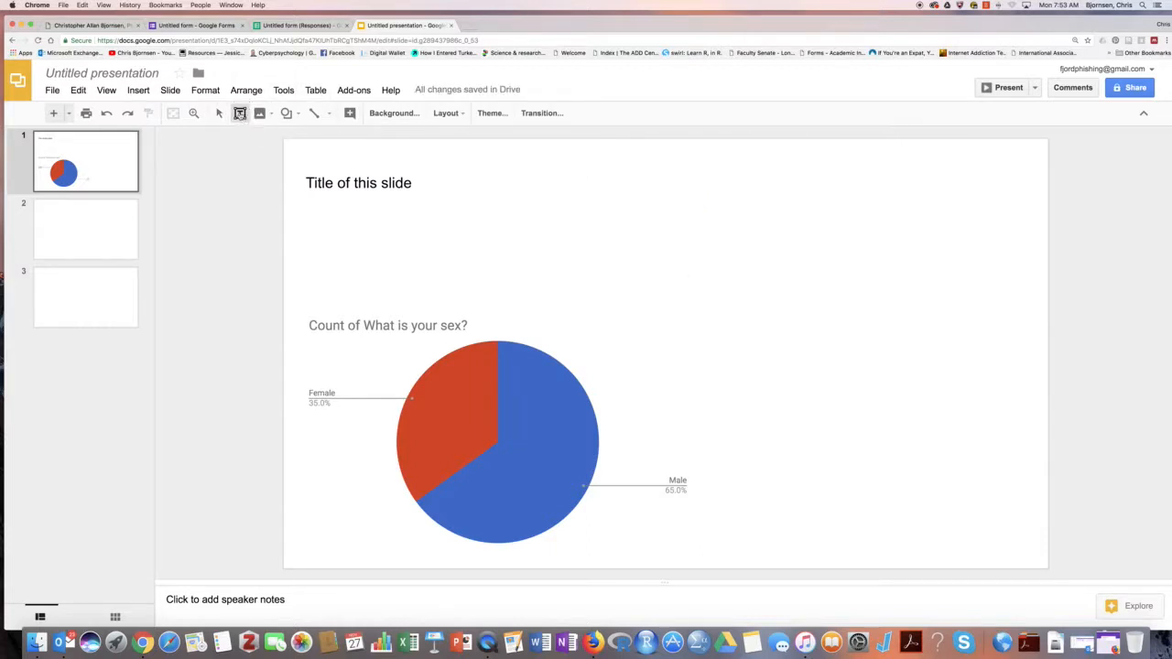
pyautogui.click(757, 199)
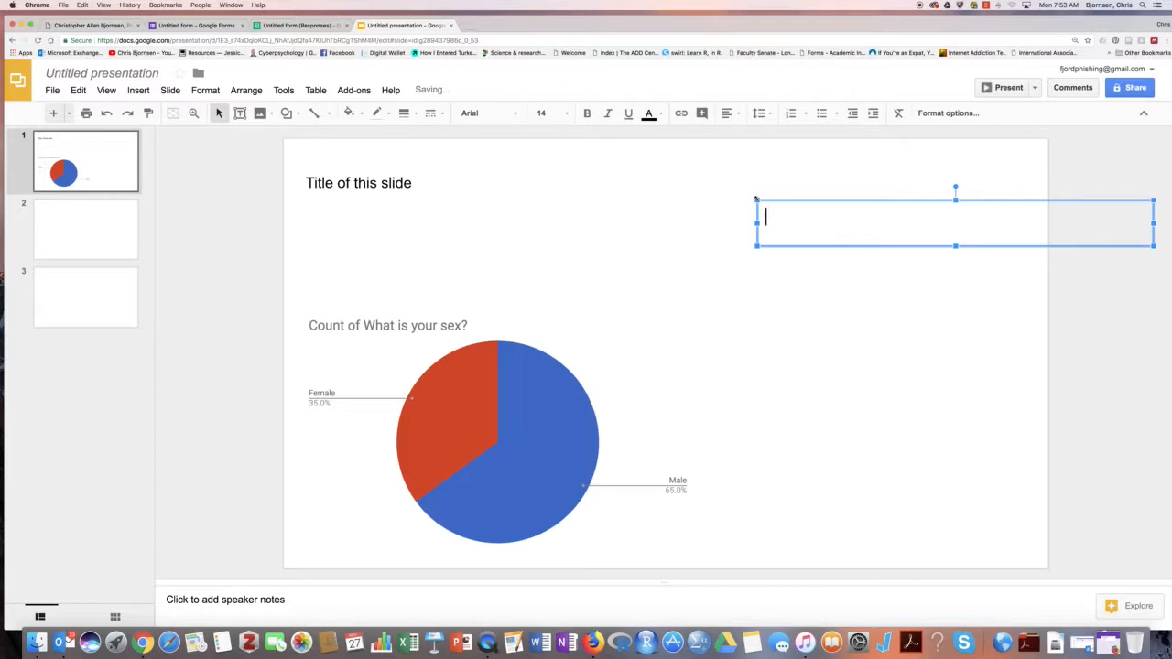
pyautogui.write('Insert explanatory ')
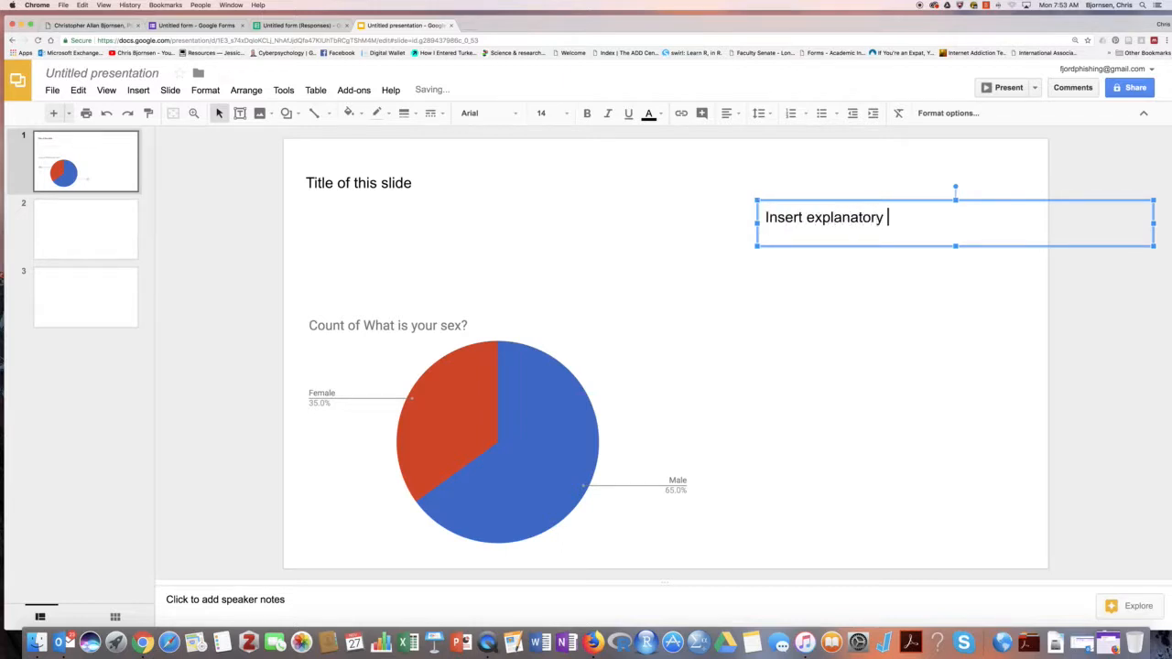
pyautogui.write('text about these results, ')
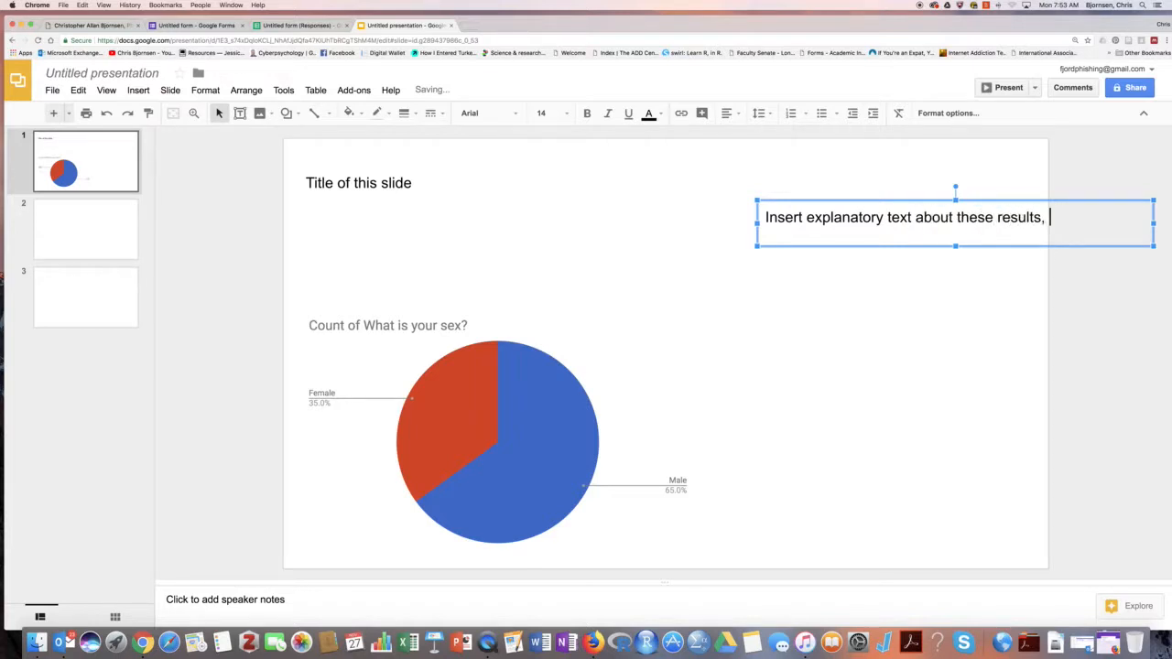
pyautogui.write('incldu')
pyautogui.press('BackSpace')
pyautogui.press('BackSpace')
pyautogui.write('uding jour')
pyautogui.write('nal references ')
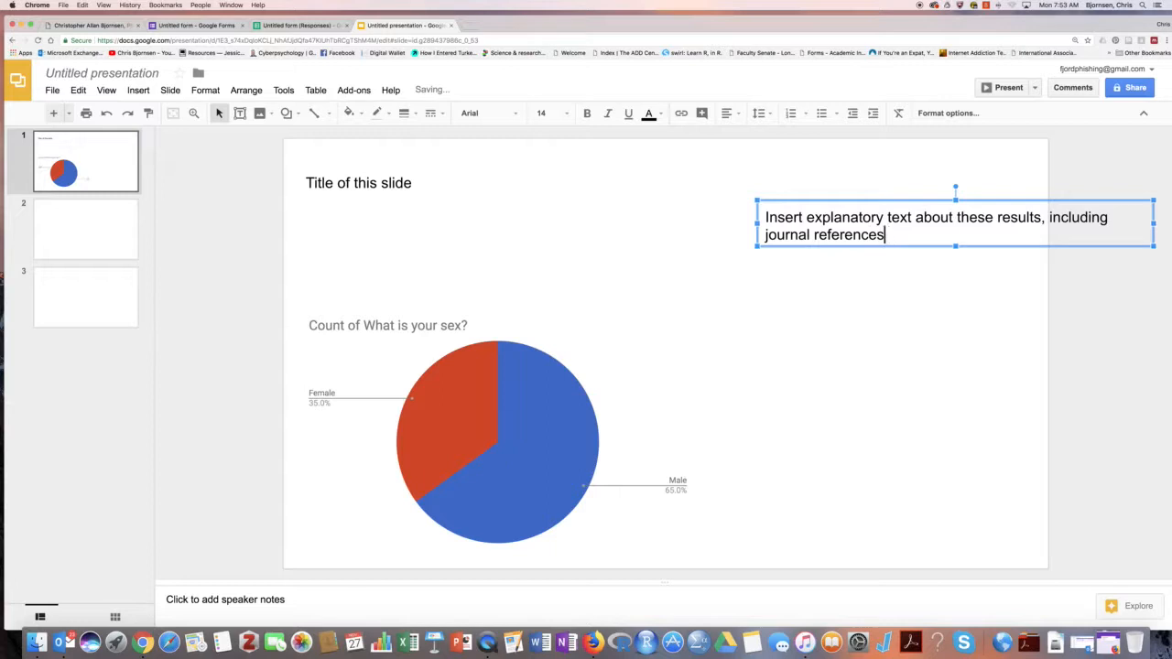
pyautogui.write('when appropriate.')
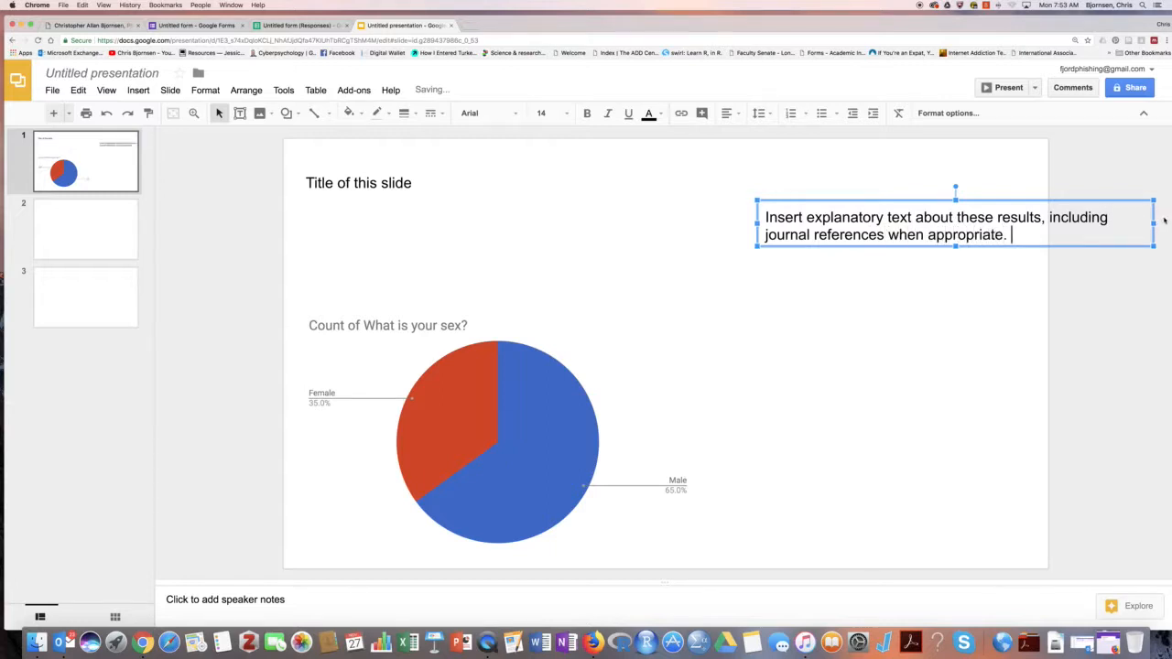
# Narrow the explanatory text box from its right edge so it fits within the slide
pyautogui.press('Escape')
pyautogui.moveTo(1034, 224); pyautogui.dragTo(1035, 224)
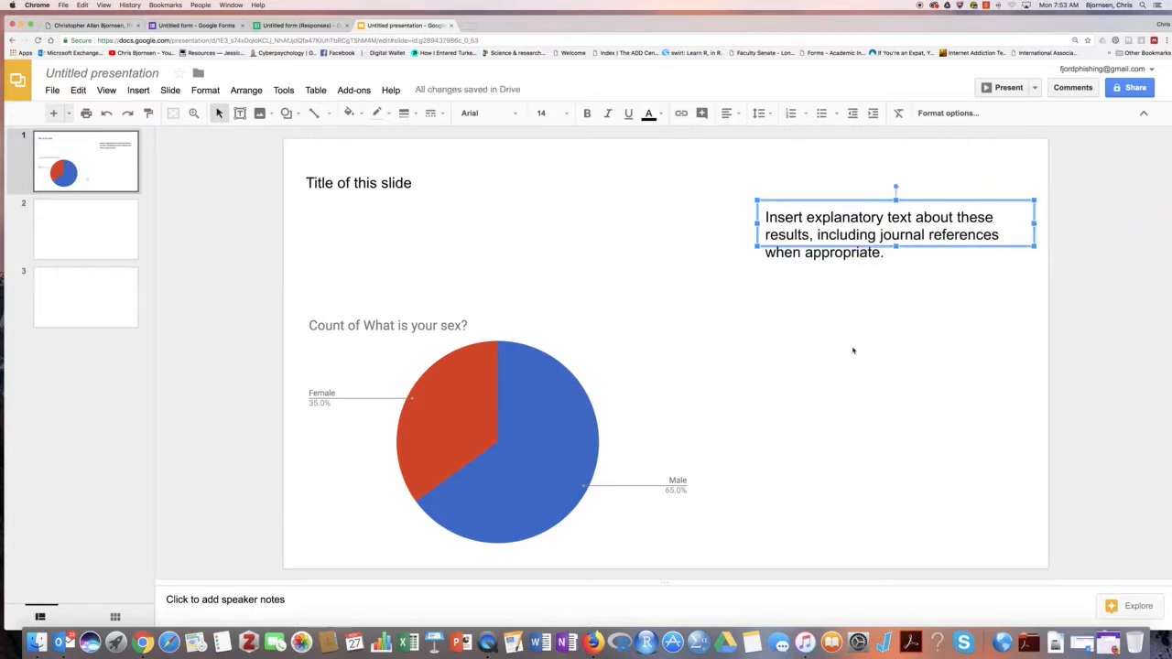
pyautogui.click(771, 341)
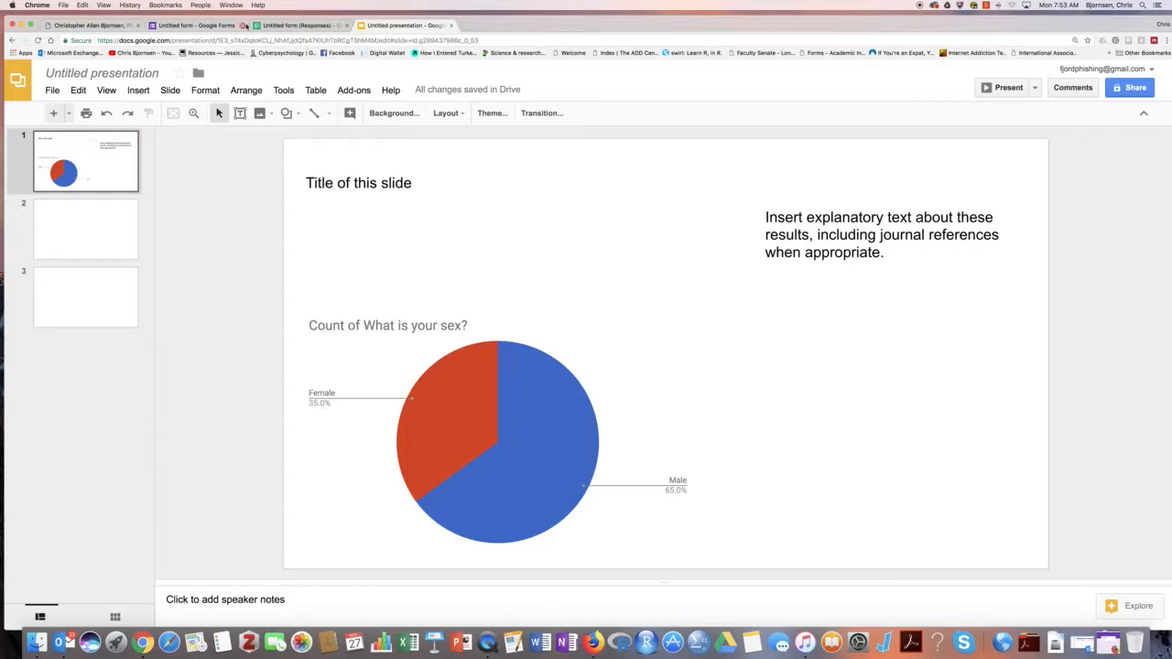
# Switch back to the responses spreadsheet and delete the sex pie chart from the sheet
pyautogui.click(295, 26)
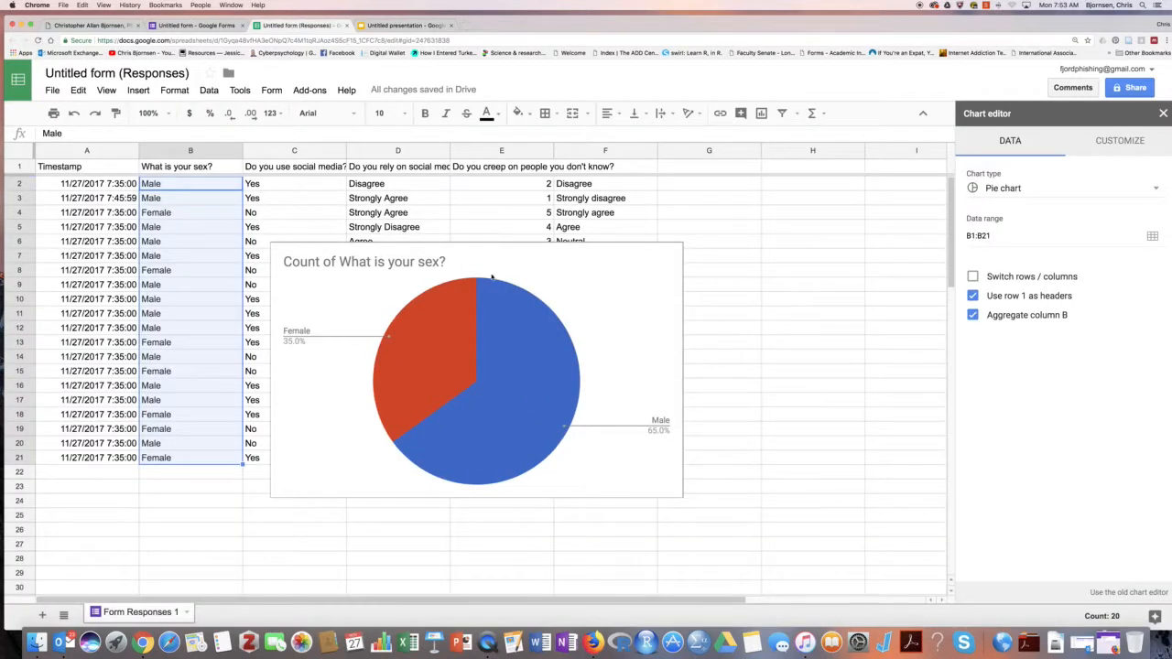
pyautogui.click(577, 280)
pyautogui.press('Delete')
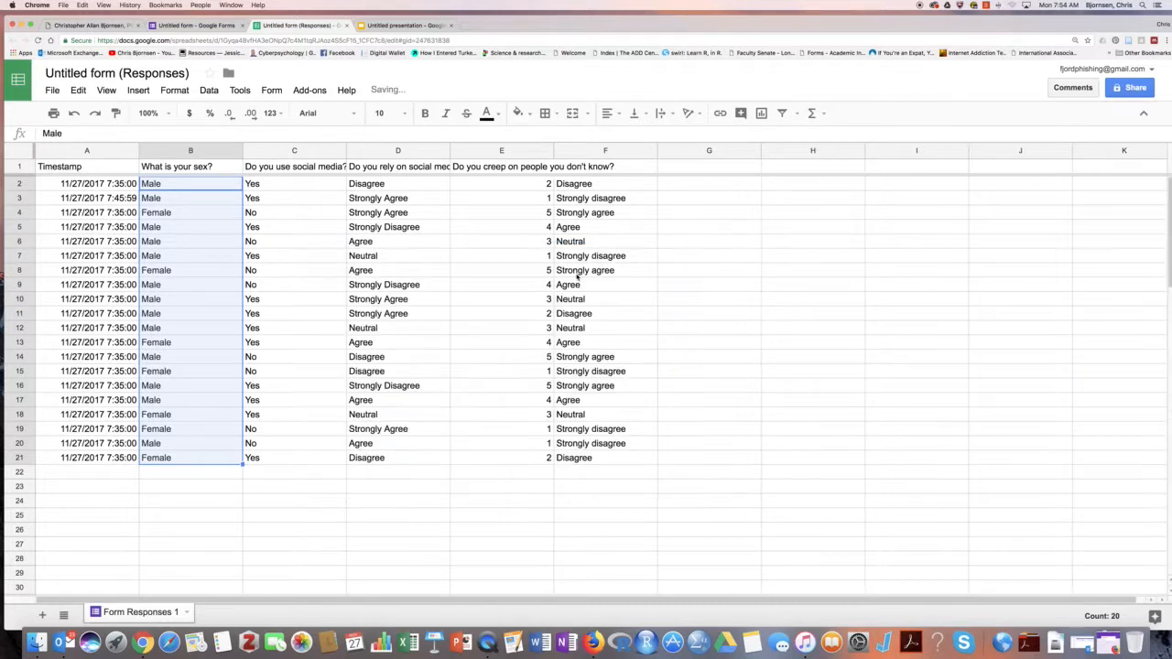
pyautogui.click(356, 261)
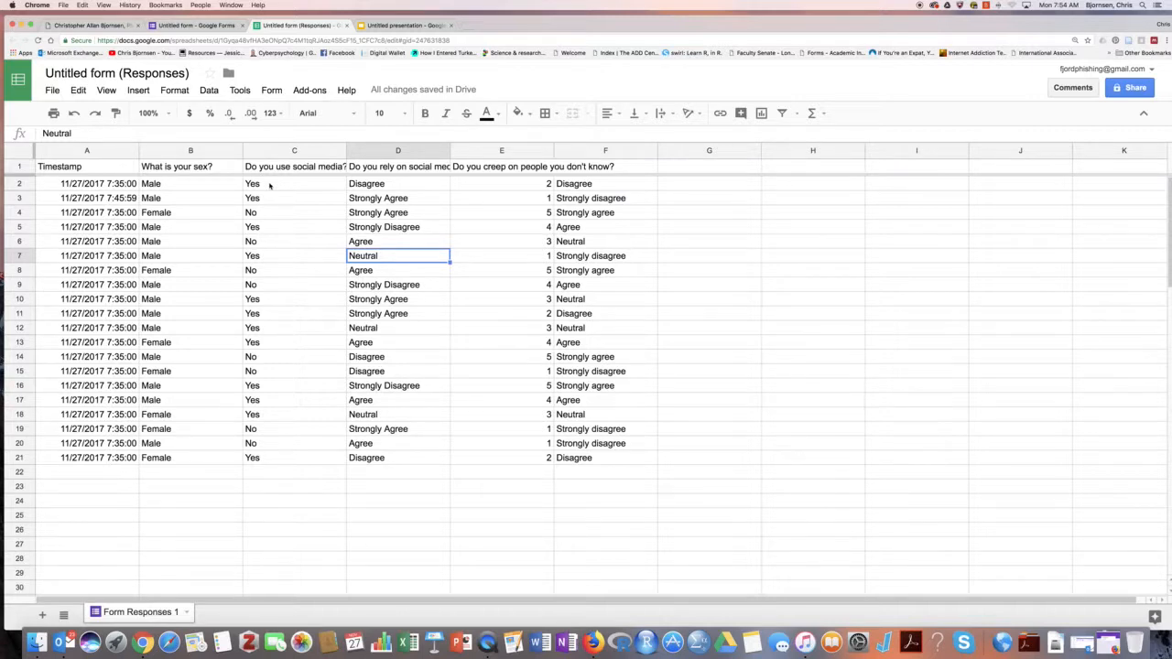
# Review the social media answers in C2:C21 and the form's multiple-choice question about maintaining friendships, returning to the responses spreadsheet
pyautogui.moveTo(269, 186); pyautogui.dragTo(287, 452)
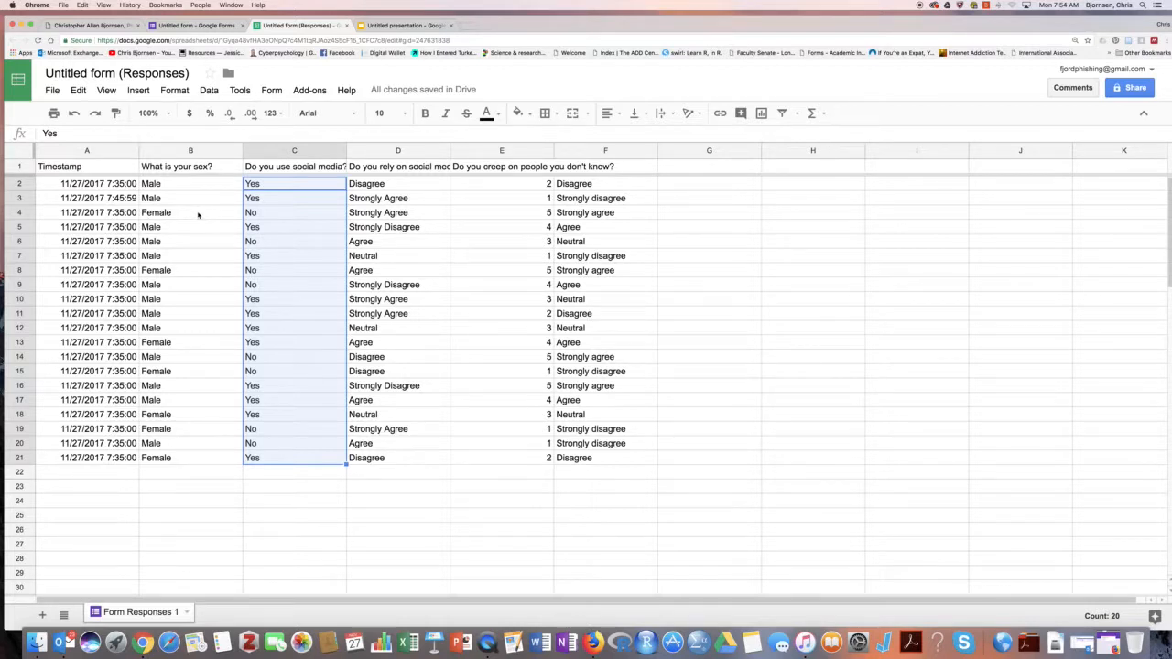
pyautogui.click(224, 214)
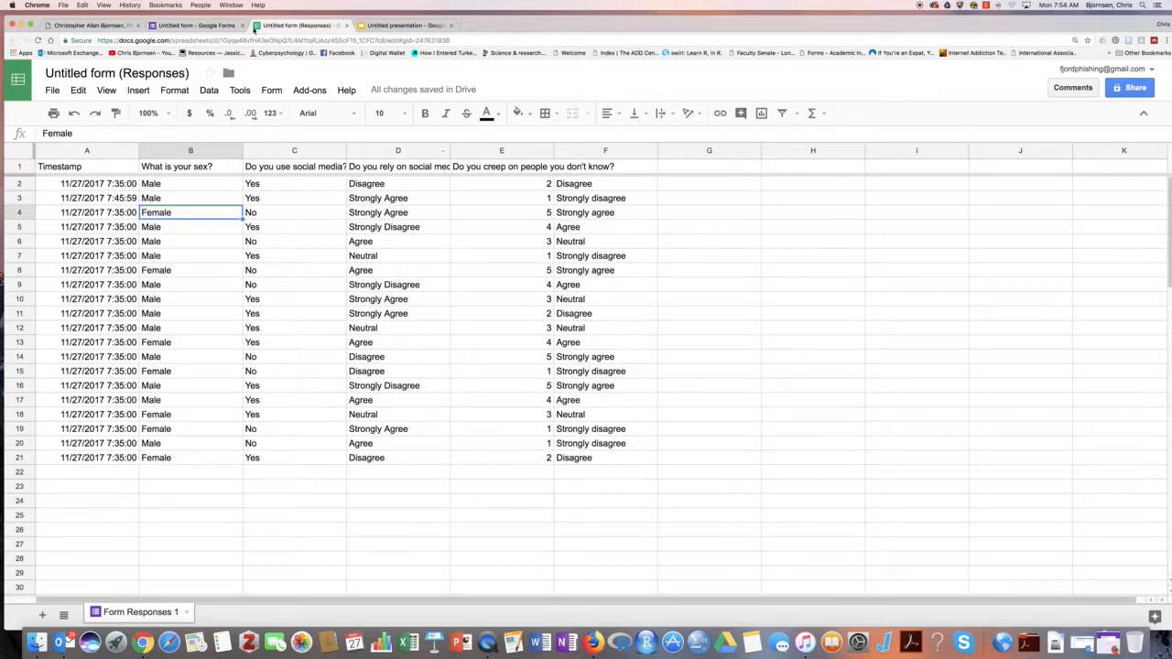
pyautogui.click(190, 30)
pyautogui.scroll(-1, 500, 257)
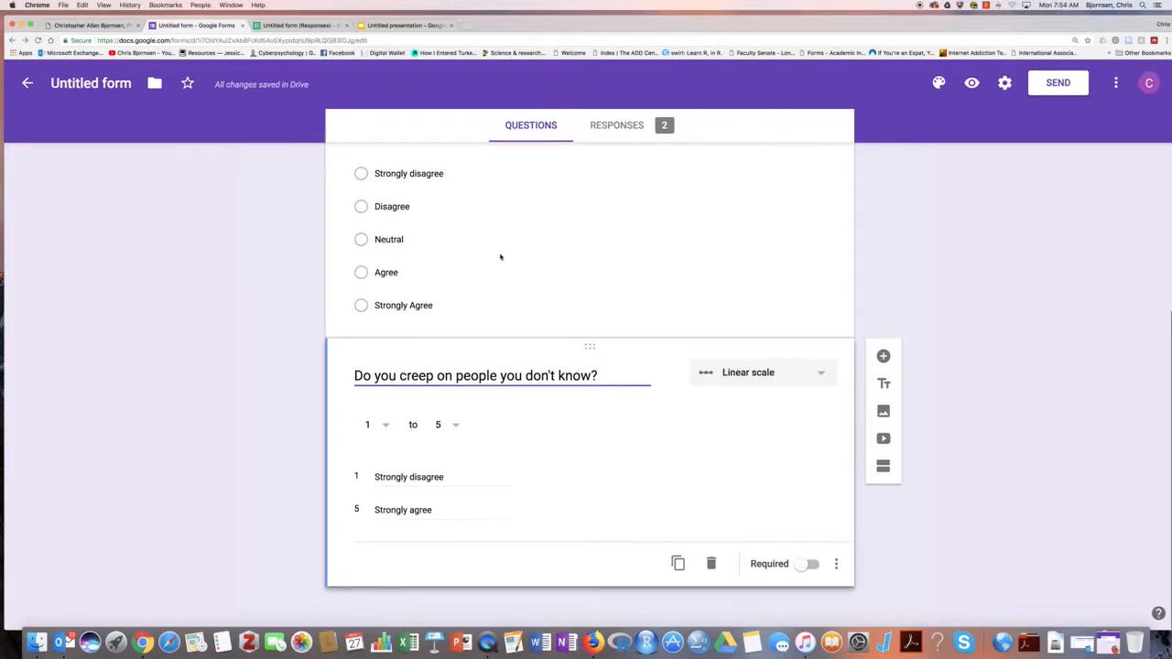
pyautogui.scroll(3, 524, 199)
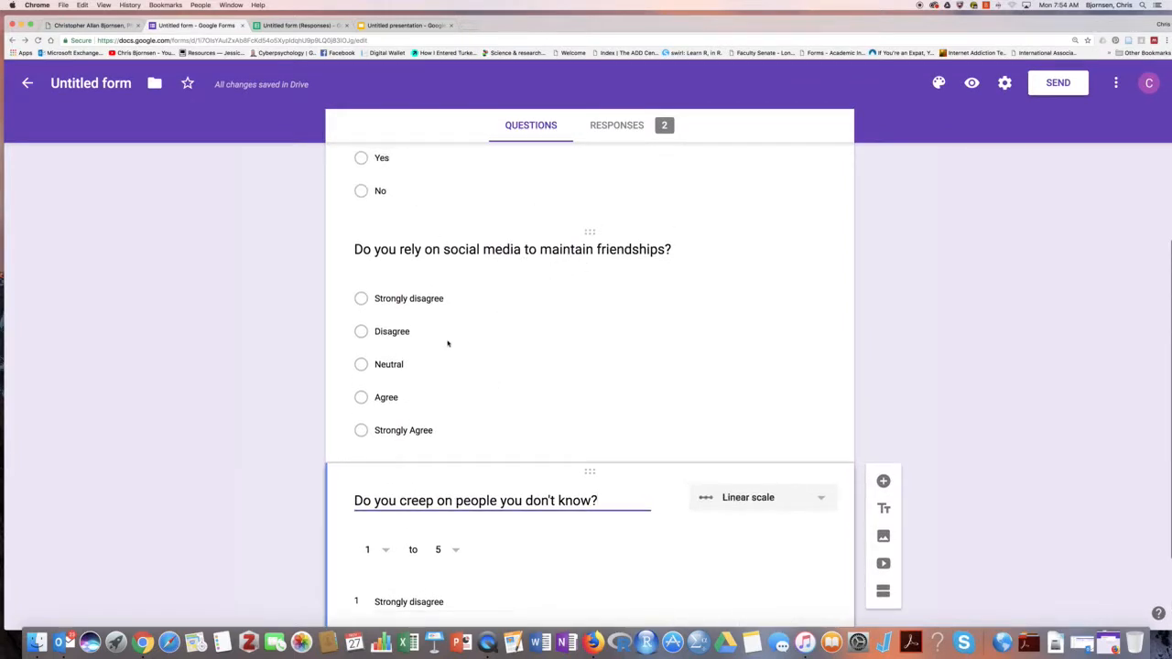
pyautogui.click(458, 331)
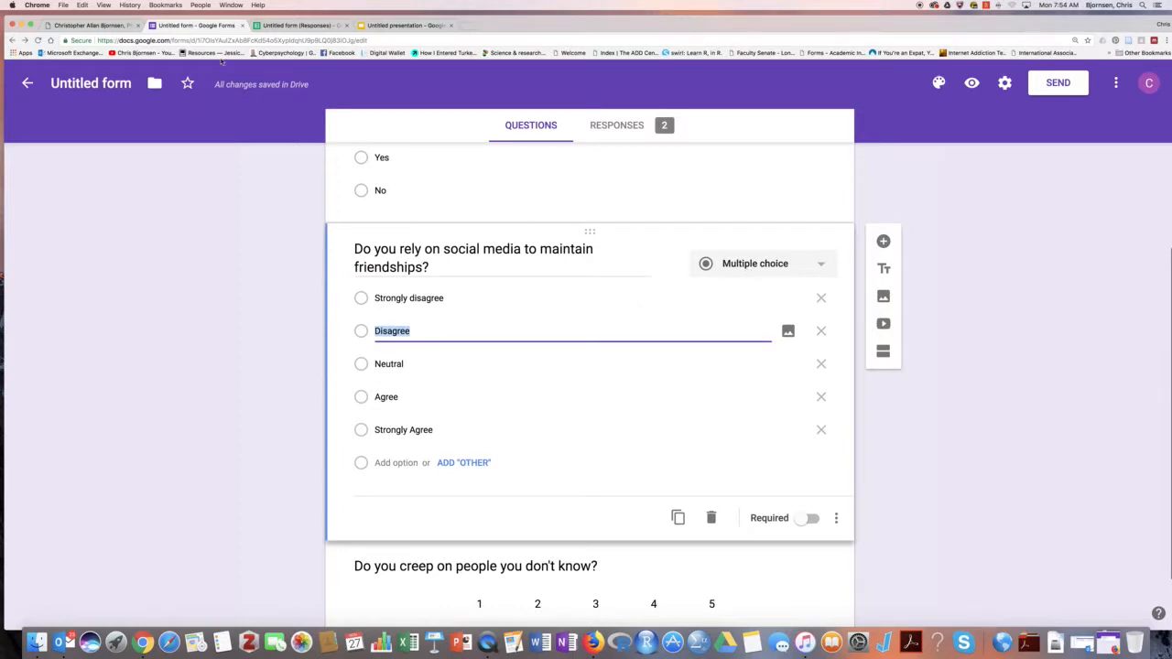
pyautogui.click(277, 26)
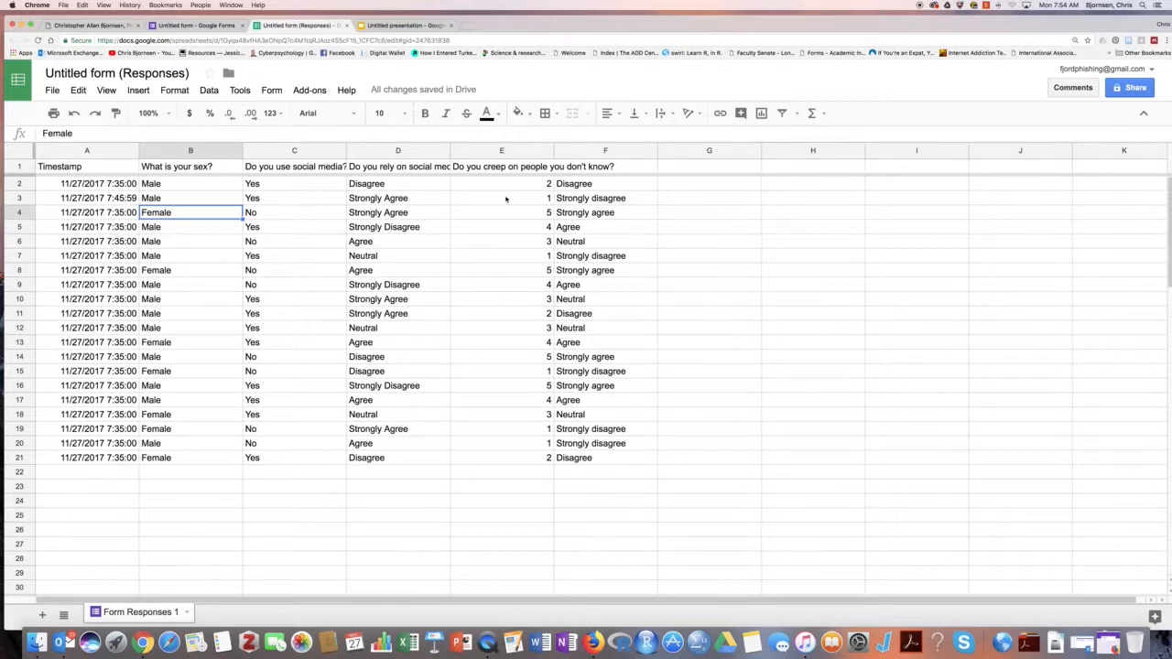
# Examine the form's linear scale question about creeping on people and its response columns E and F in the spreadsheet
pyautogui.click(209, 28)
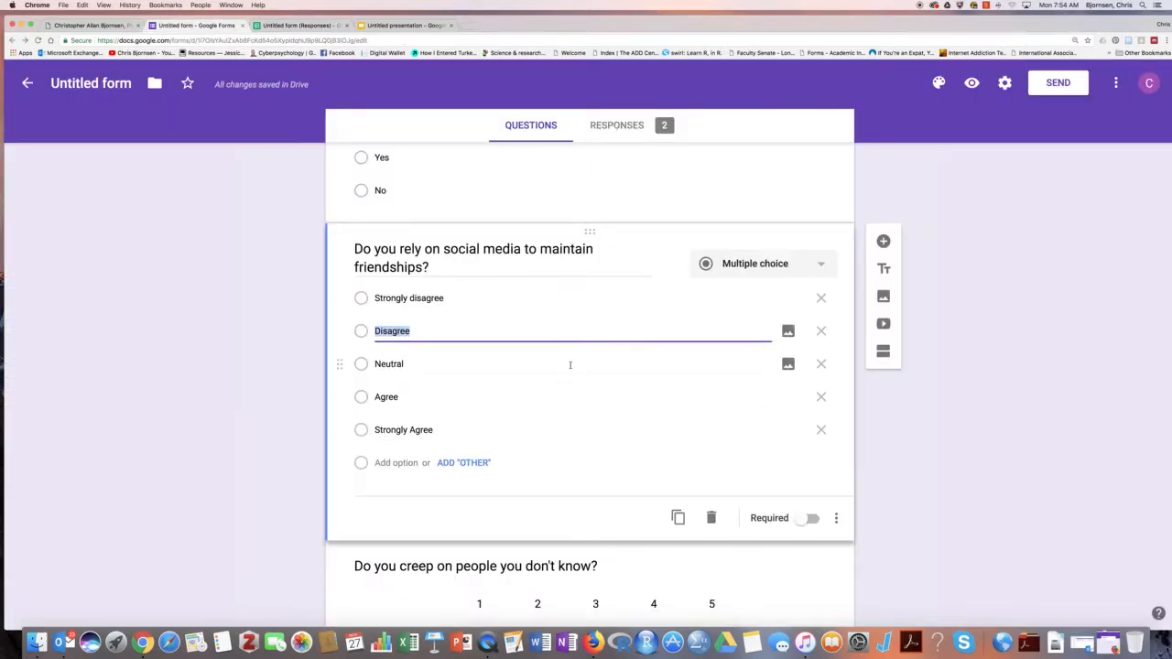
pyautogui.scroll(-2, 569, 366)
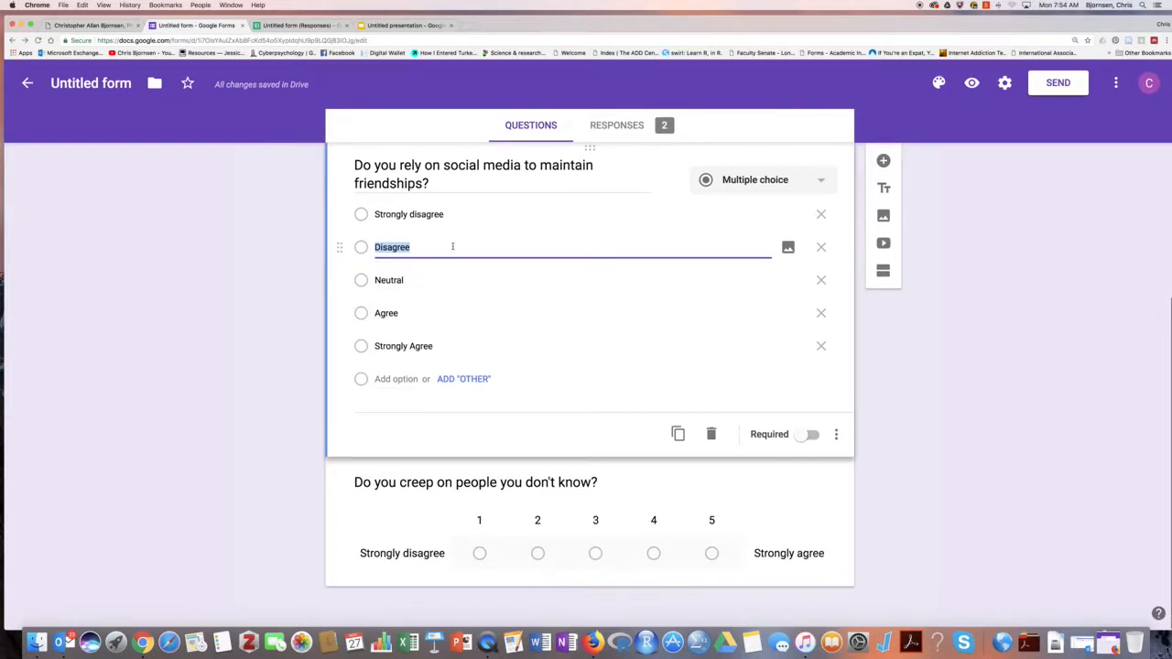
pyautogui.click(562, 503)
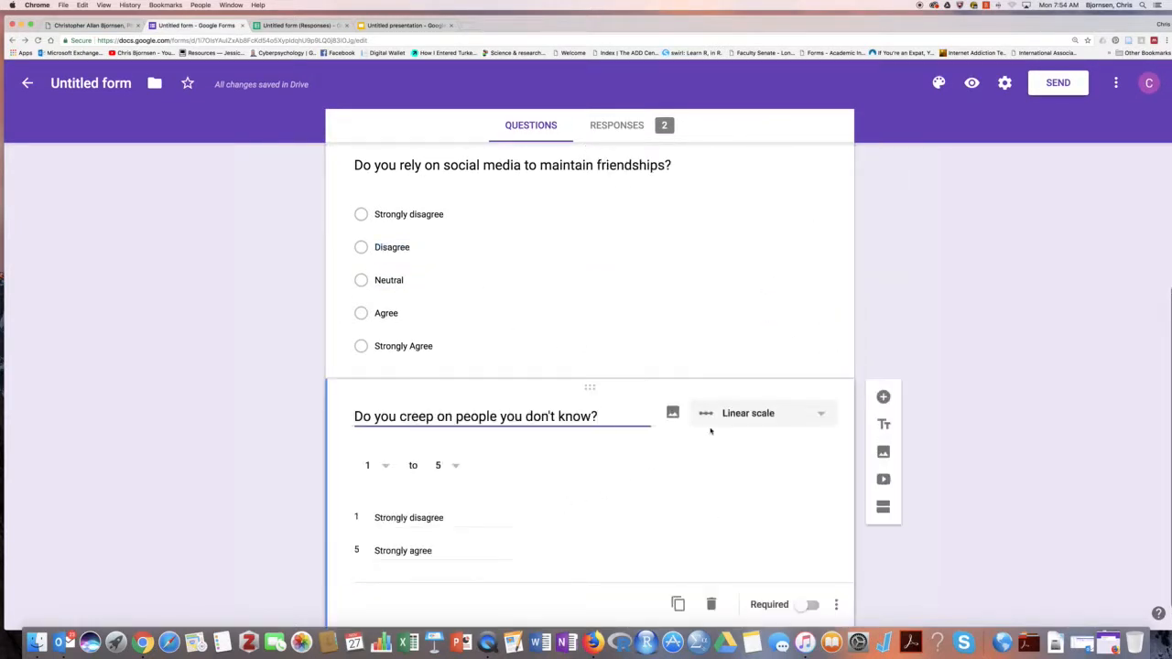
pyautogui.click(284, 25)
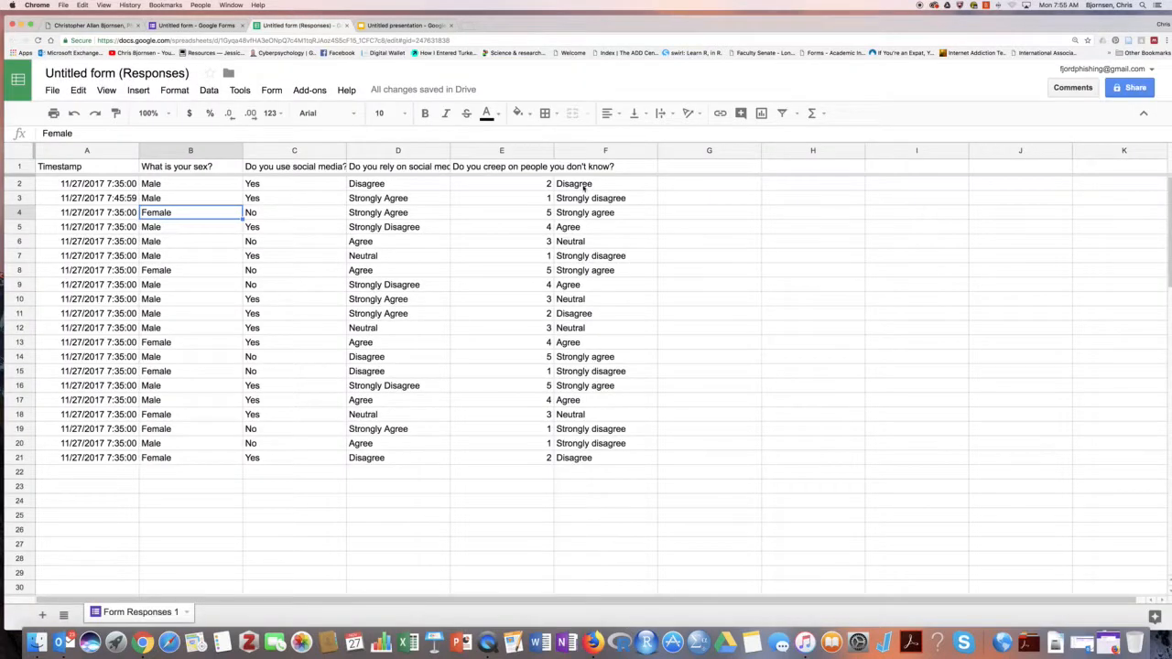
pyautogui.moveTo(583, 185); pyautogui.dragTo(579, 458)
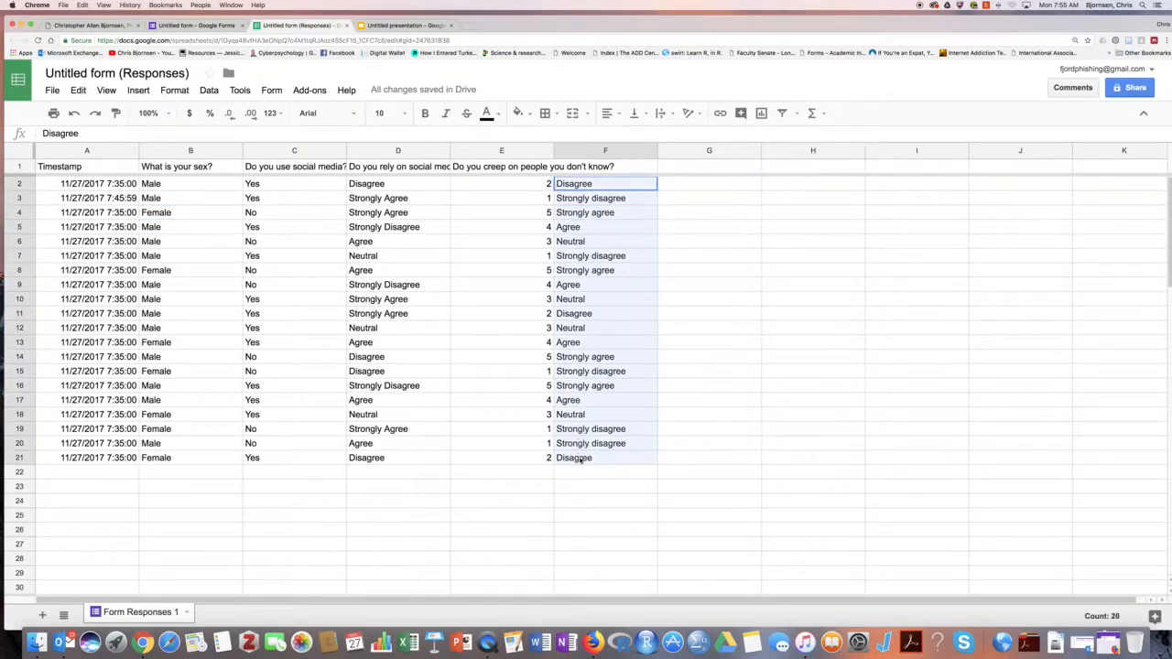
pyautogui.click(509, 202)
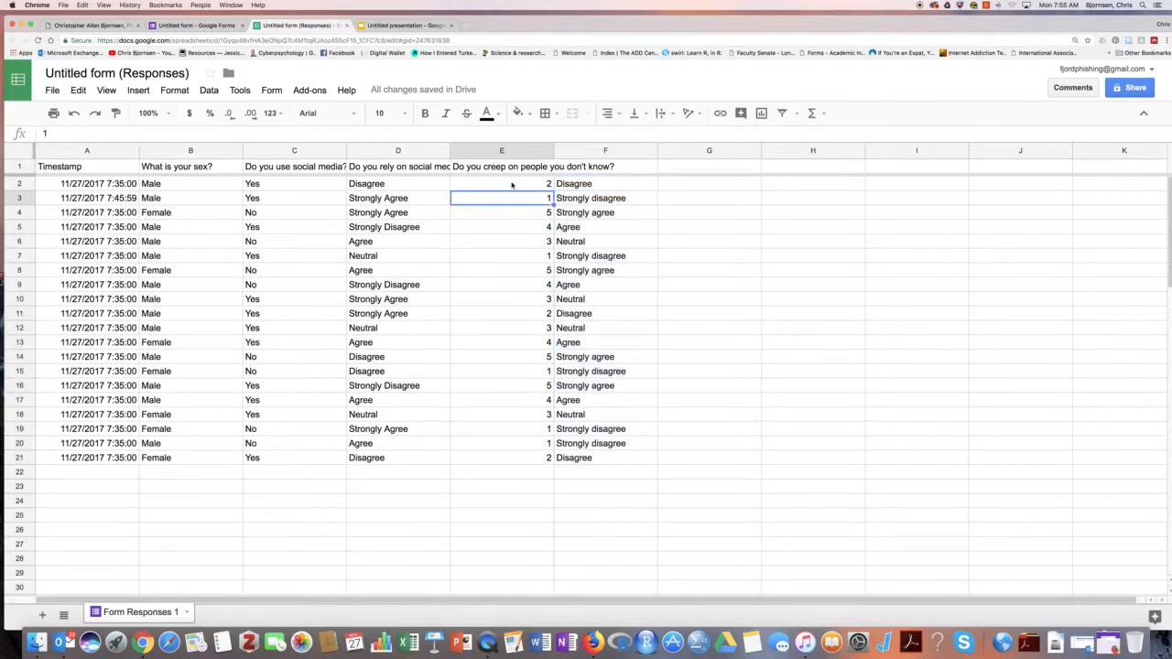
# Chart the friendship responses in D2:D21 as a pie chart and delete that chart from the sheet
pyautogui.moveTo(385, 185); pyautogui.dragTo(395, 459)
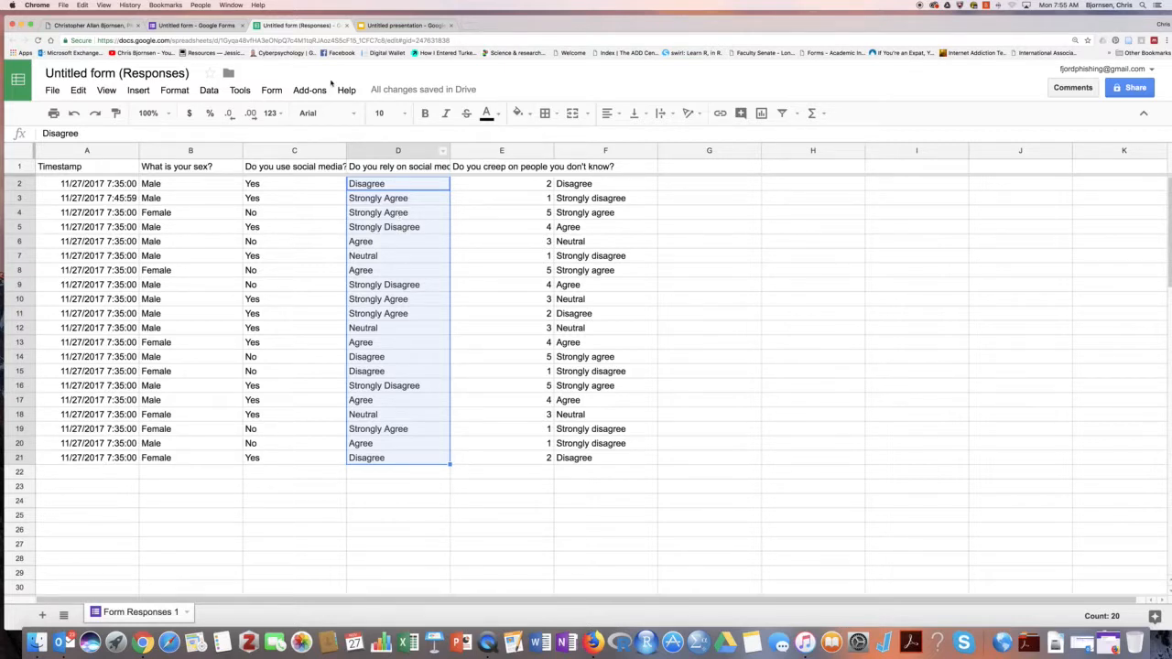
pyautogui.click(138, 89)
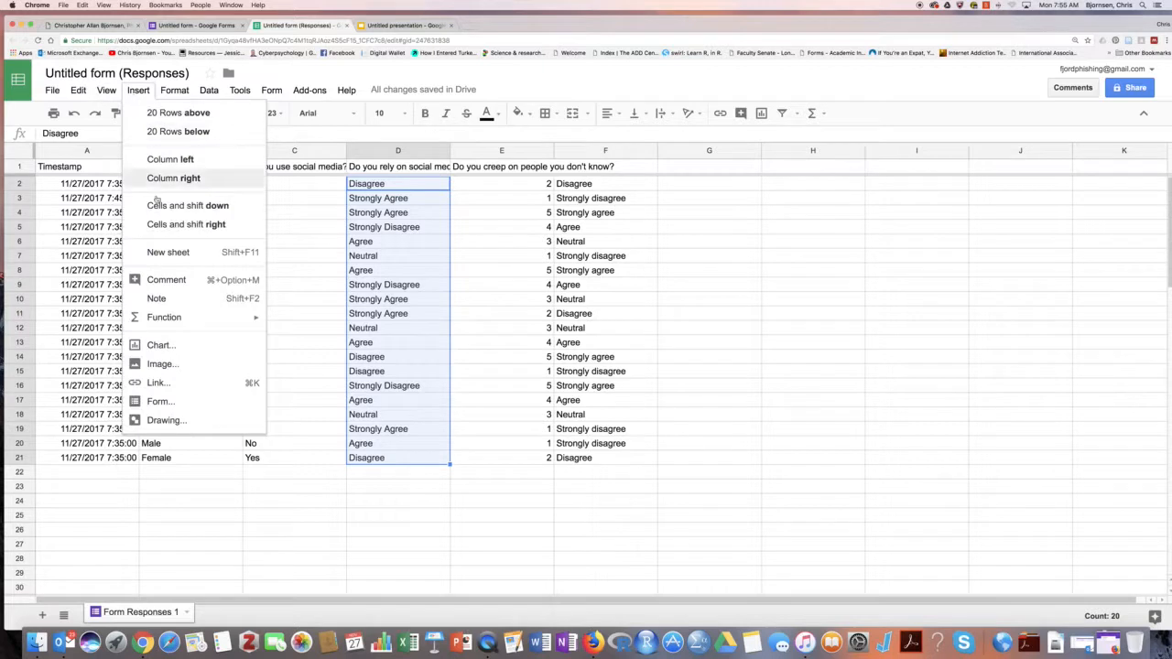
pyautogui.click(160, 343)
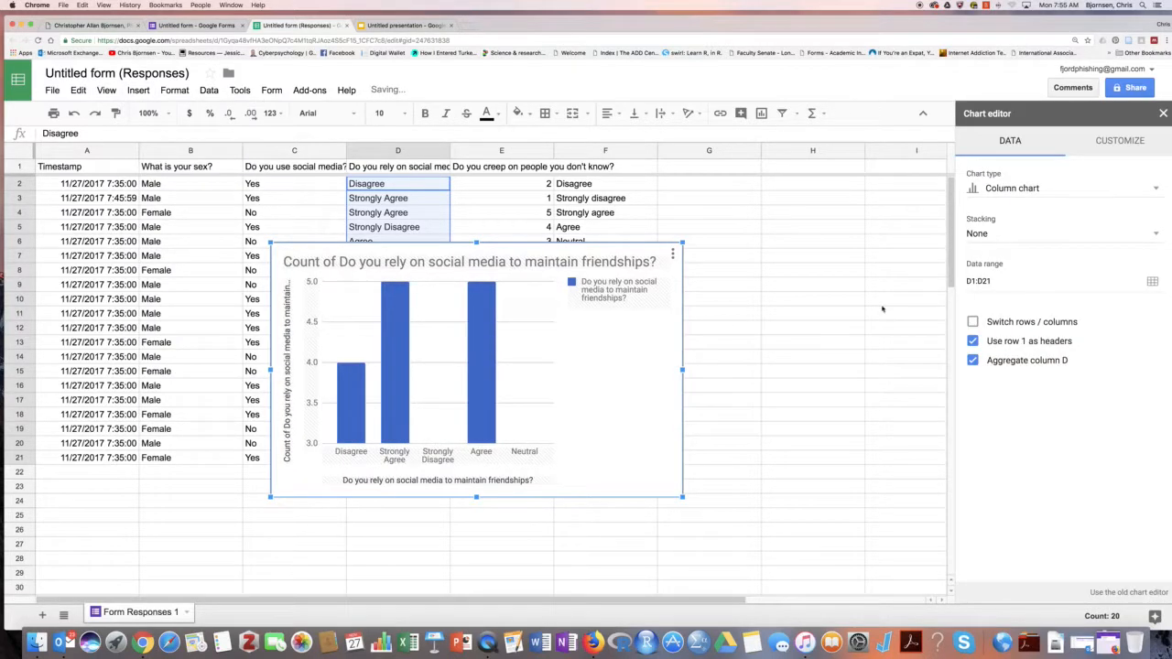
pyautogui.click(1001, 189)
pyautogui.scroll(-5, 1013, 501)
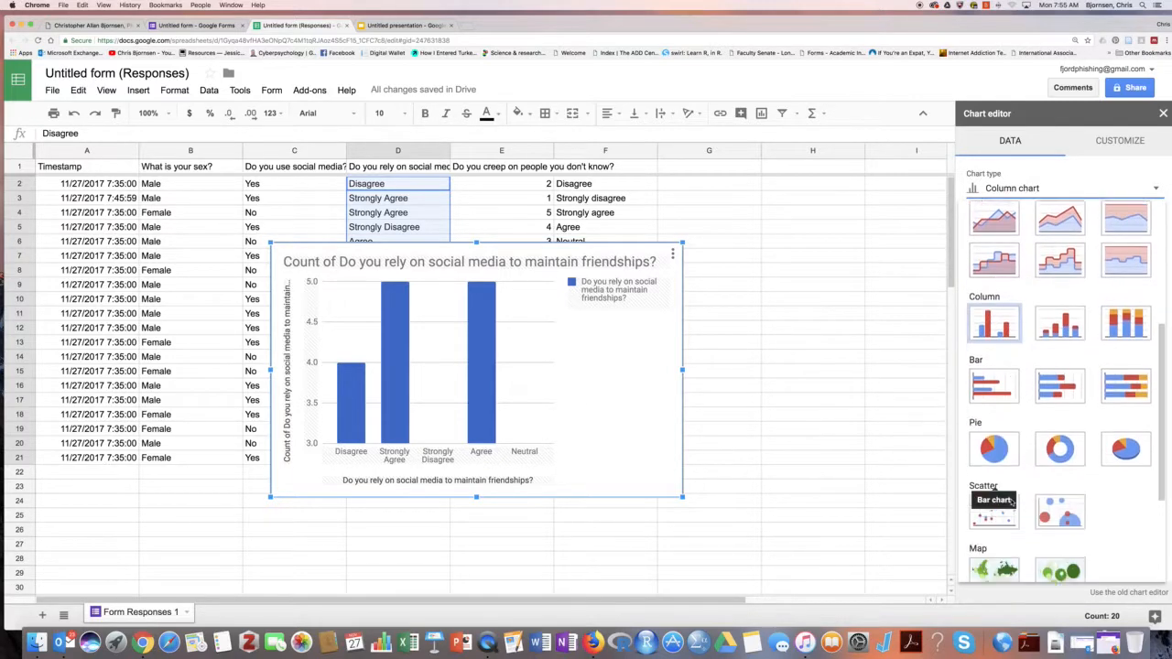
pyautogui.click(989, 428)
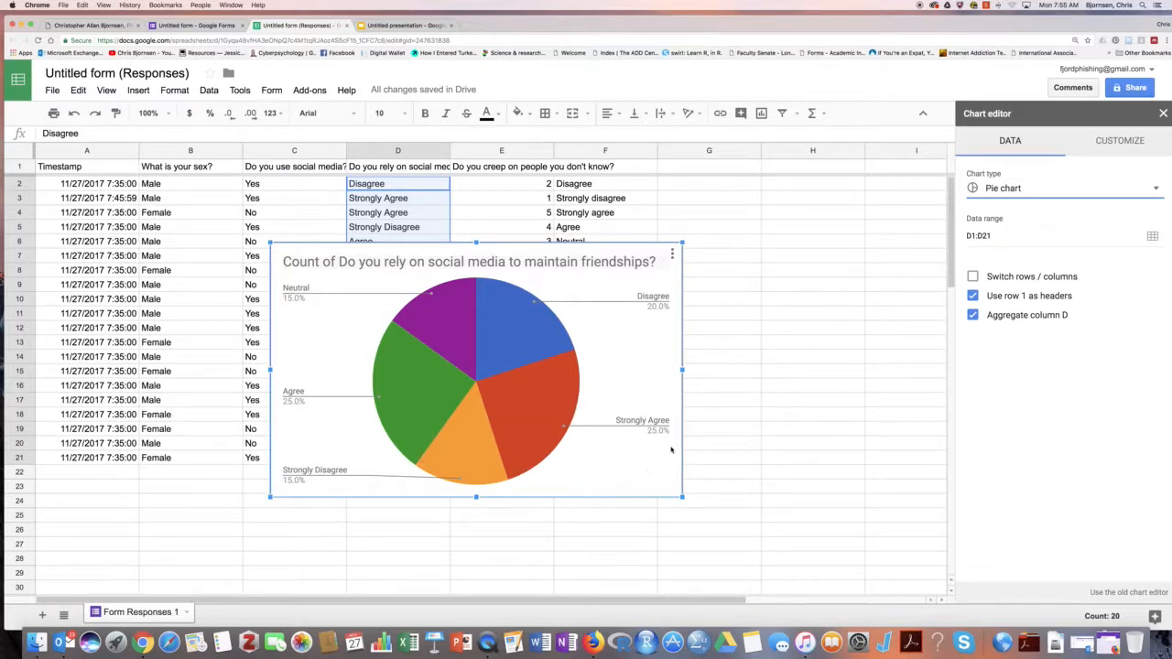
pyautogui.click(595, 338)
pyautogui.press('Delete')
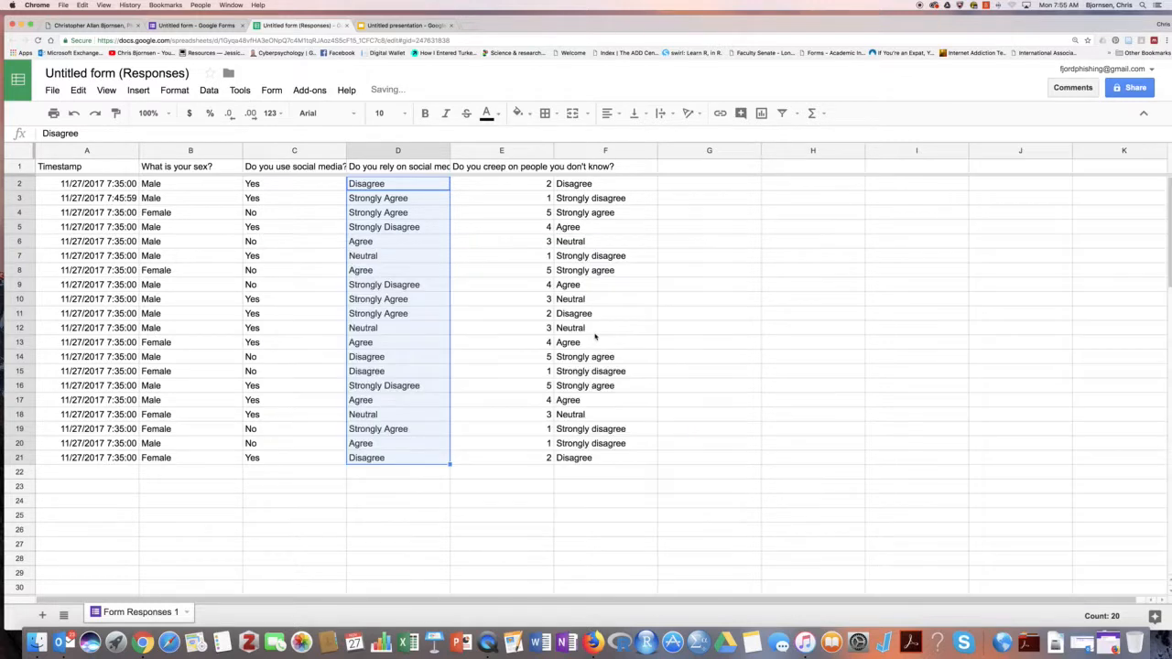
# Try charting the numeric scale responses in E2:E21 as a pie chart and delete that chart from the sheet
pyautogui.click(480, 244)
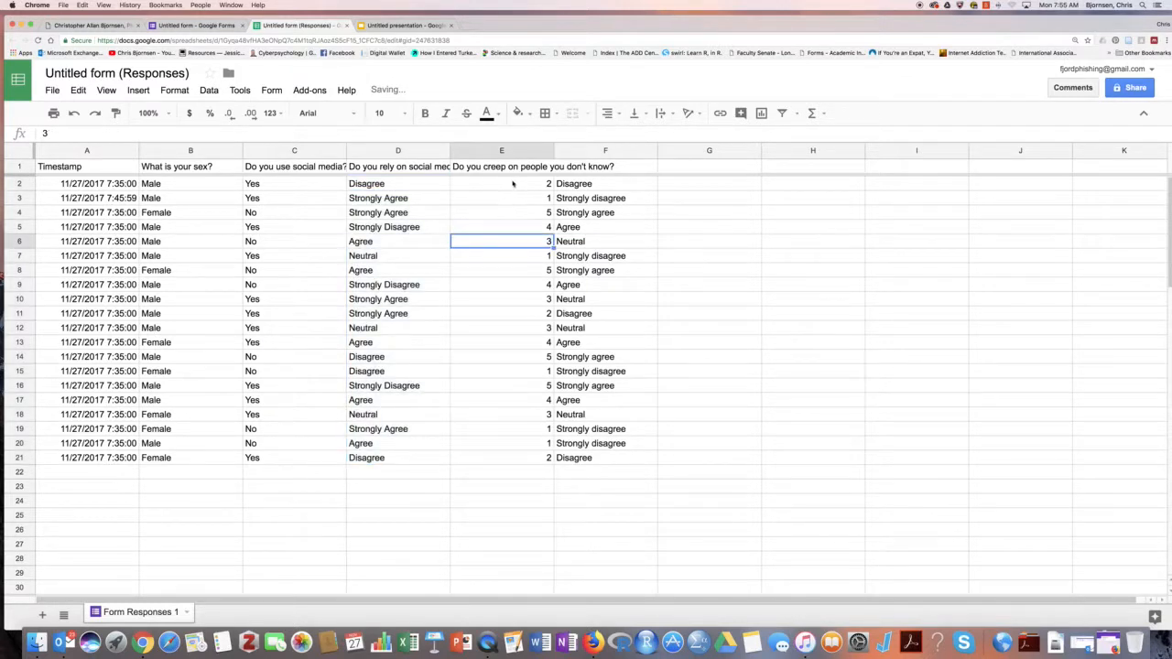
pyautogui.moveTo(515, 185); pyautogui.dragTo(517, 459)
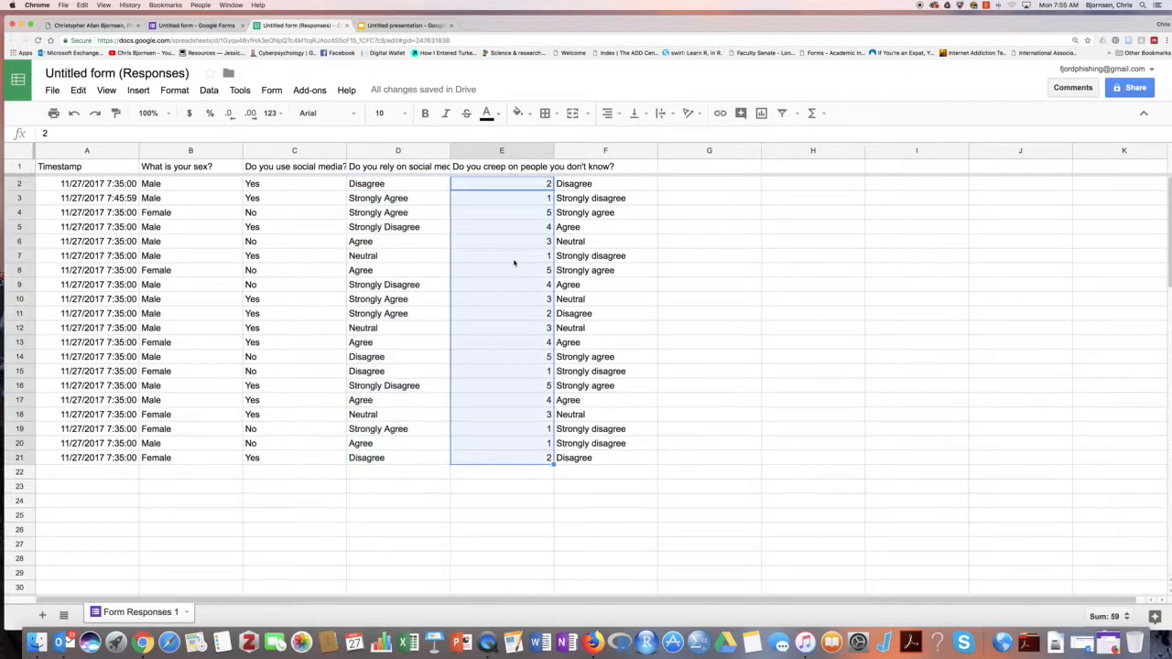
pyautogui.click(138, 89)
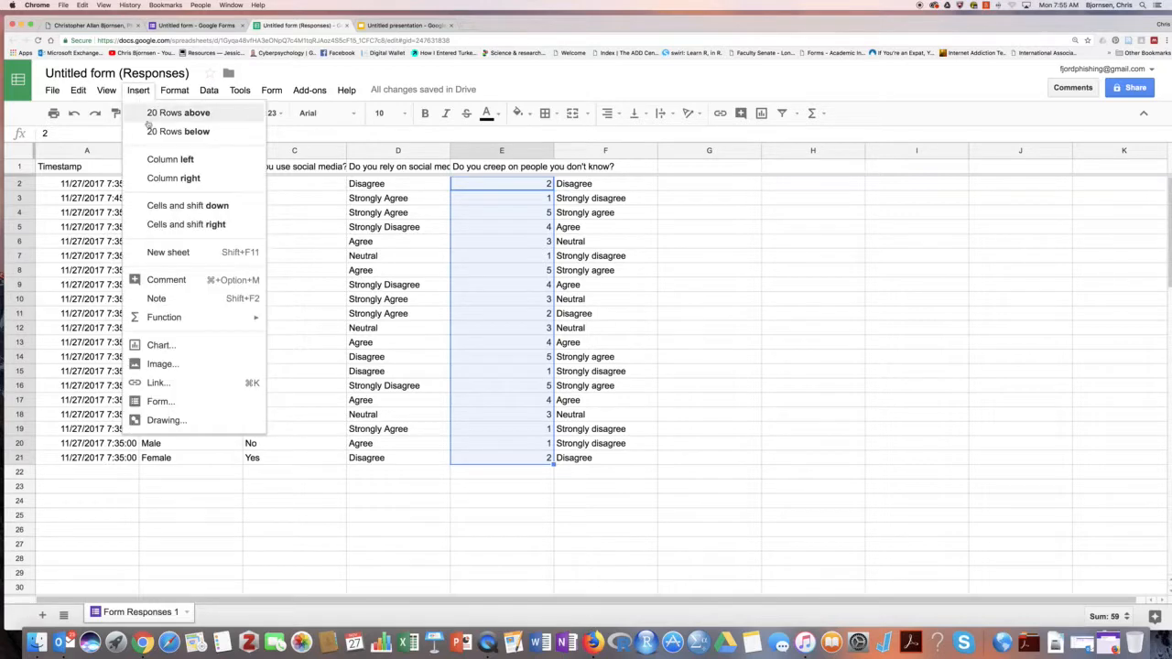
pyautogui.click(168, 347)
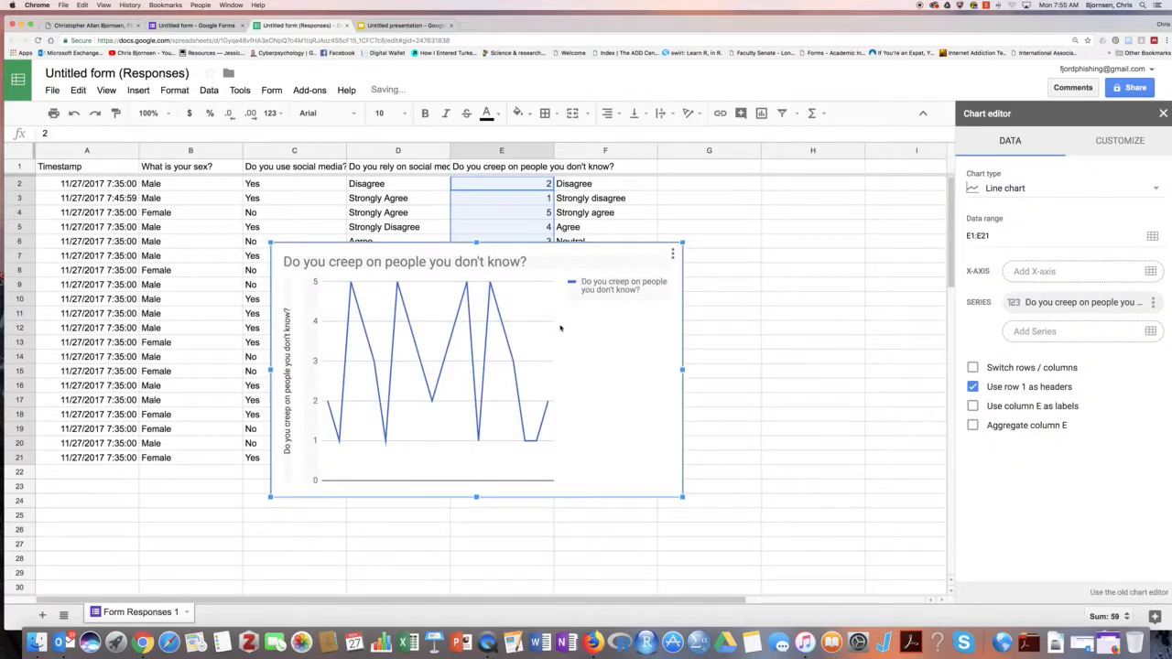
pyautogui.click(991, 189)
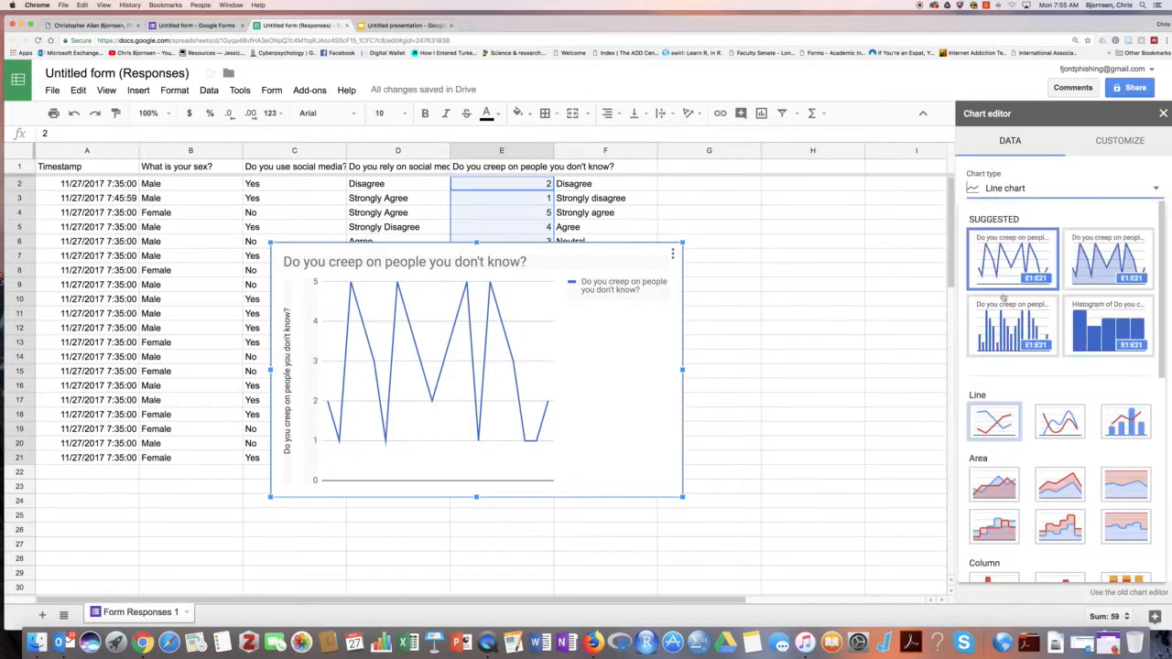
pyautogui.scroll(-6, 1004, 519)
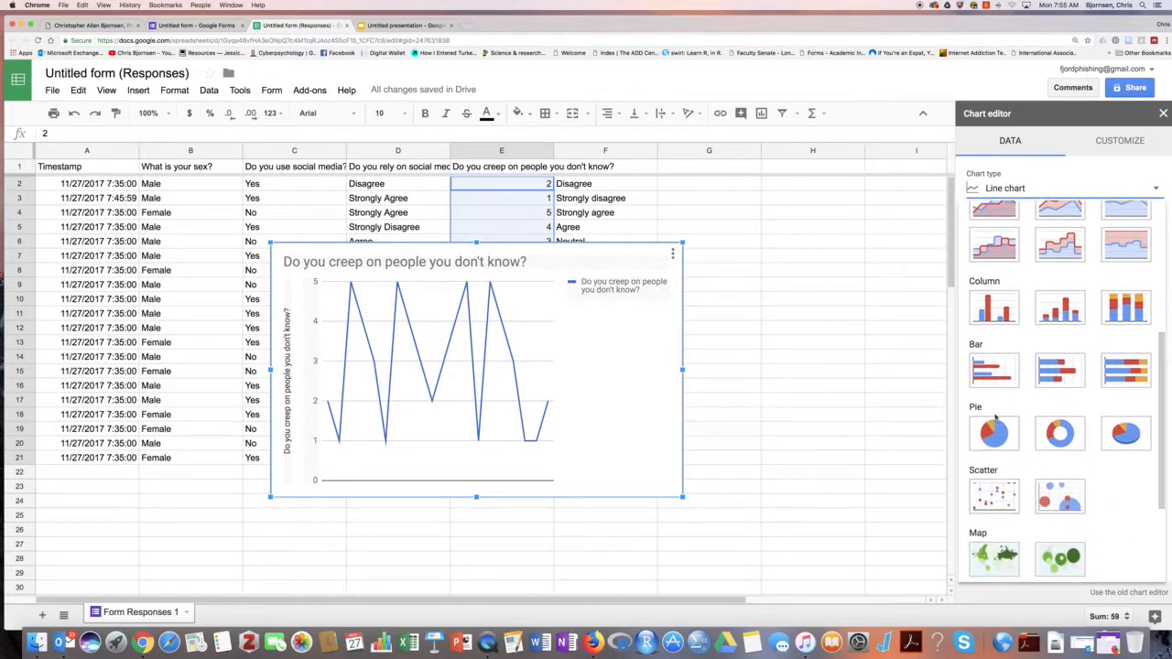
pyautogui.click(993, 425)
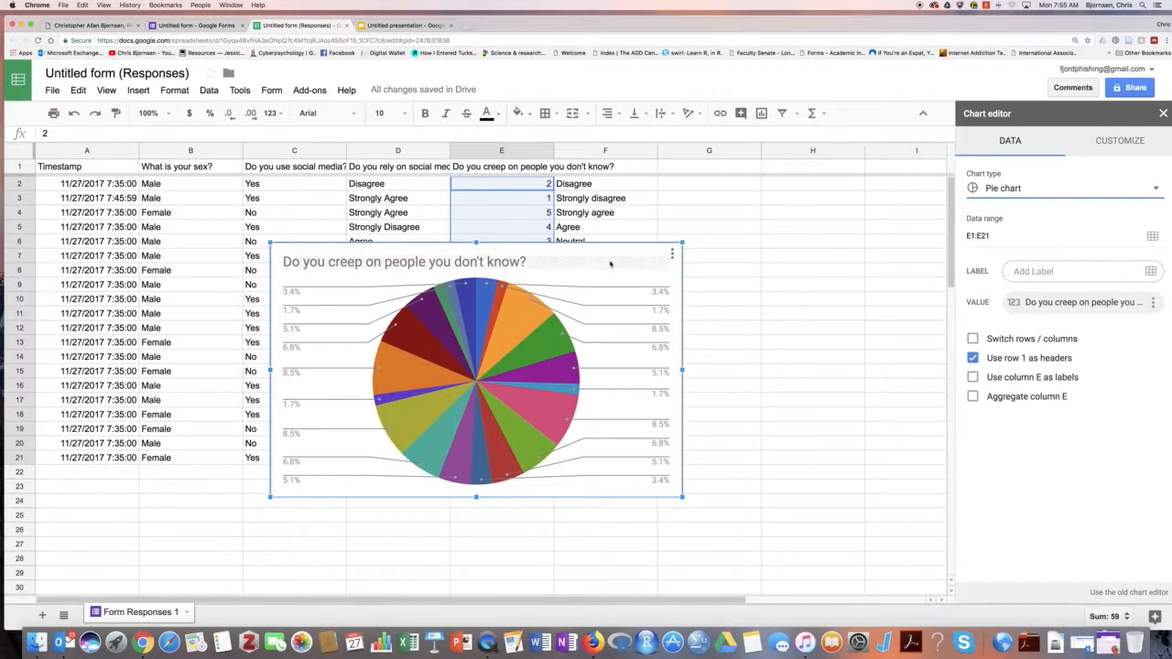
pyautogui.press('Delete')
pyautogui.moveTo(550, 285); pyautogui.dragTo(550, 270)
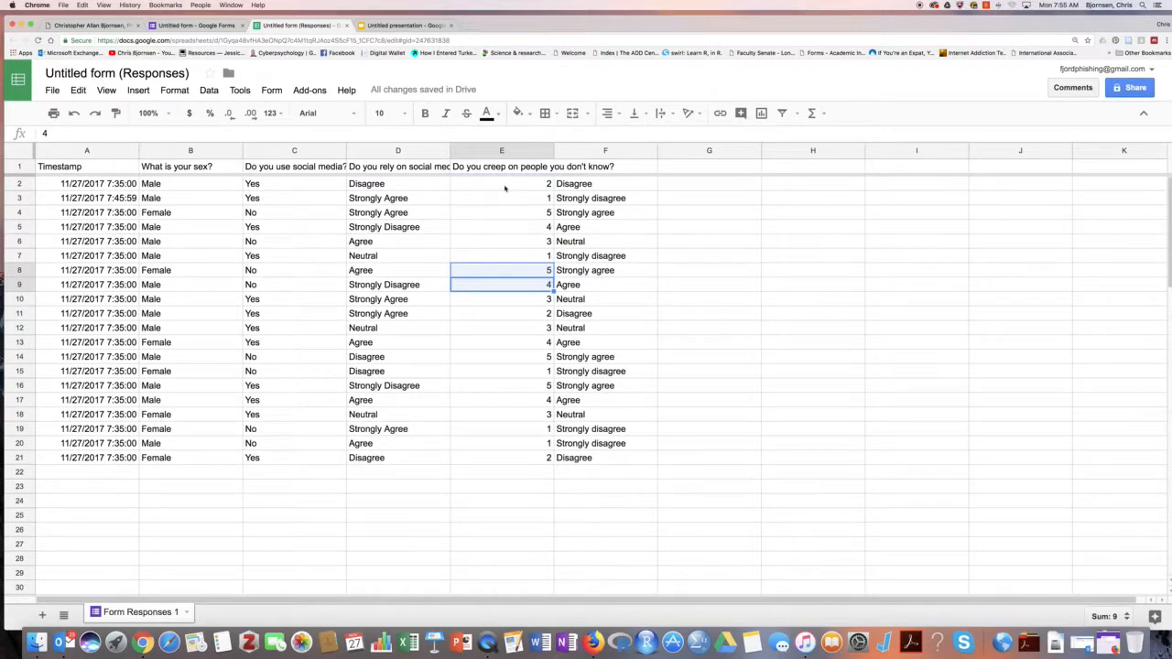
# Compare the text labels in column F with the endpoint labels of the form's linear scale question, returning to the spreadsheet
pyautogui.click(564, 198)
pyautogui.click(581, 149)
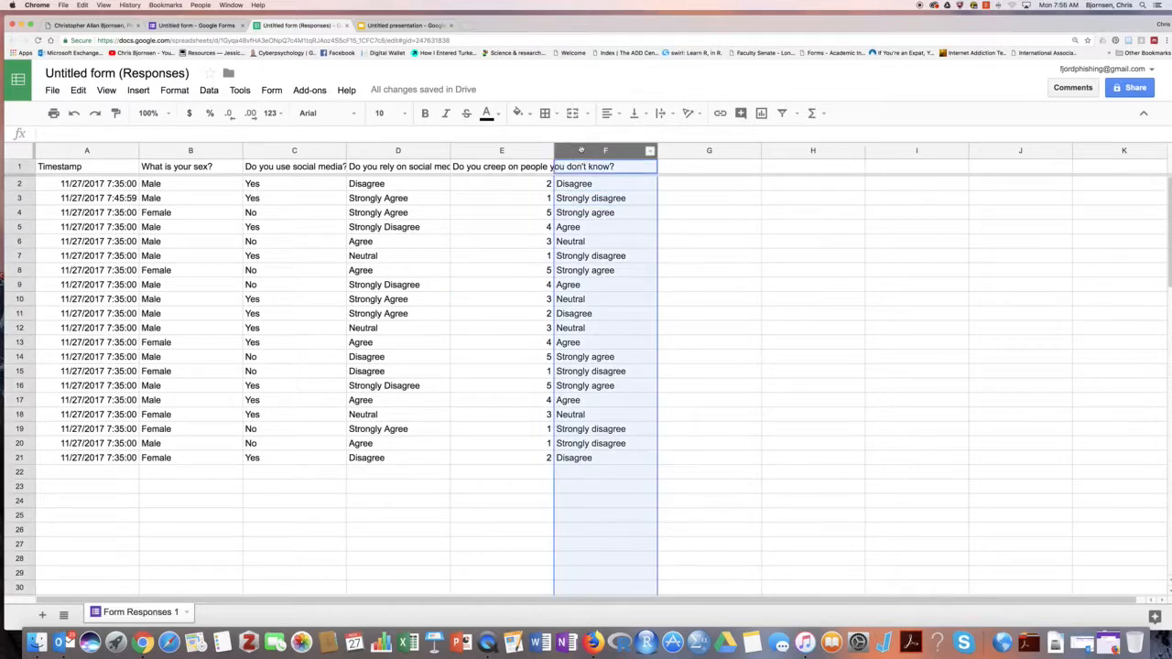
pyautogui.click(577, 183)
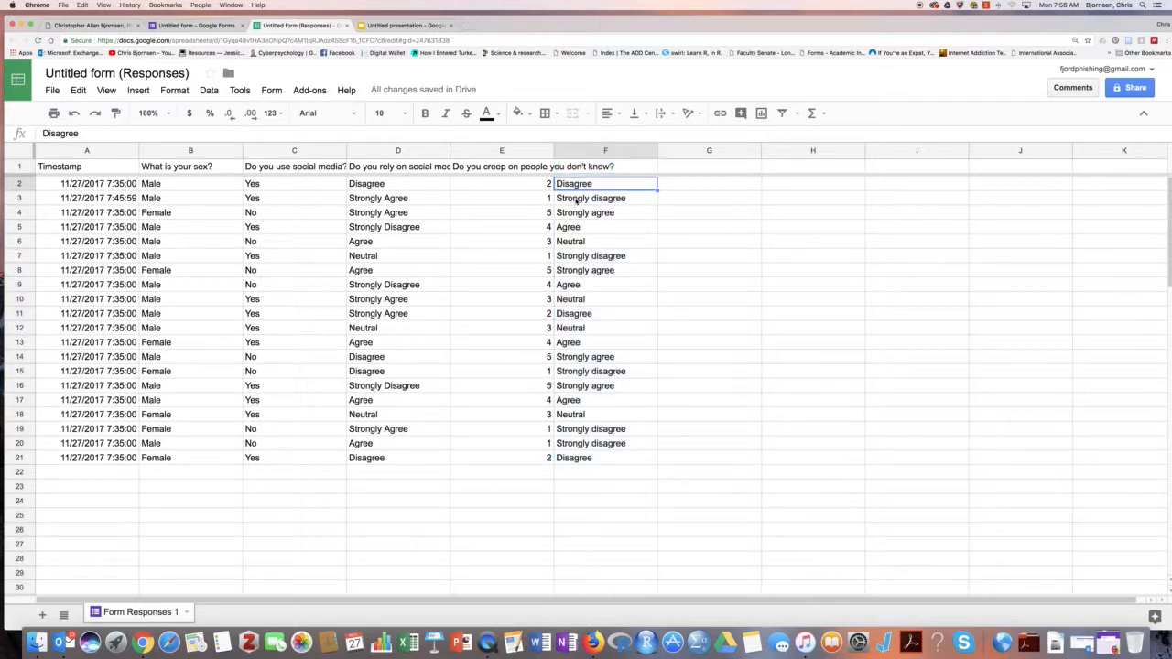
pyautogui.click(572, 260)
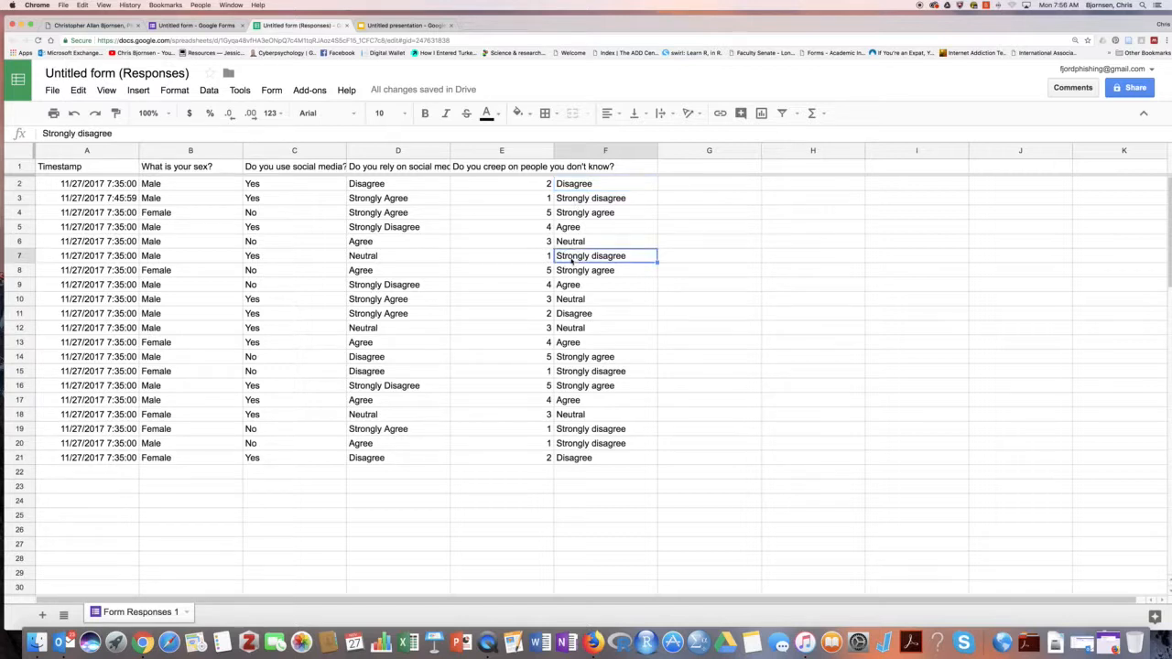
pyautogui.click(573, 374)
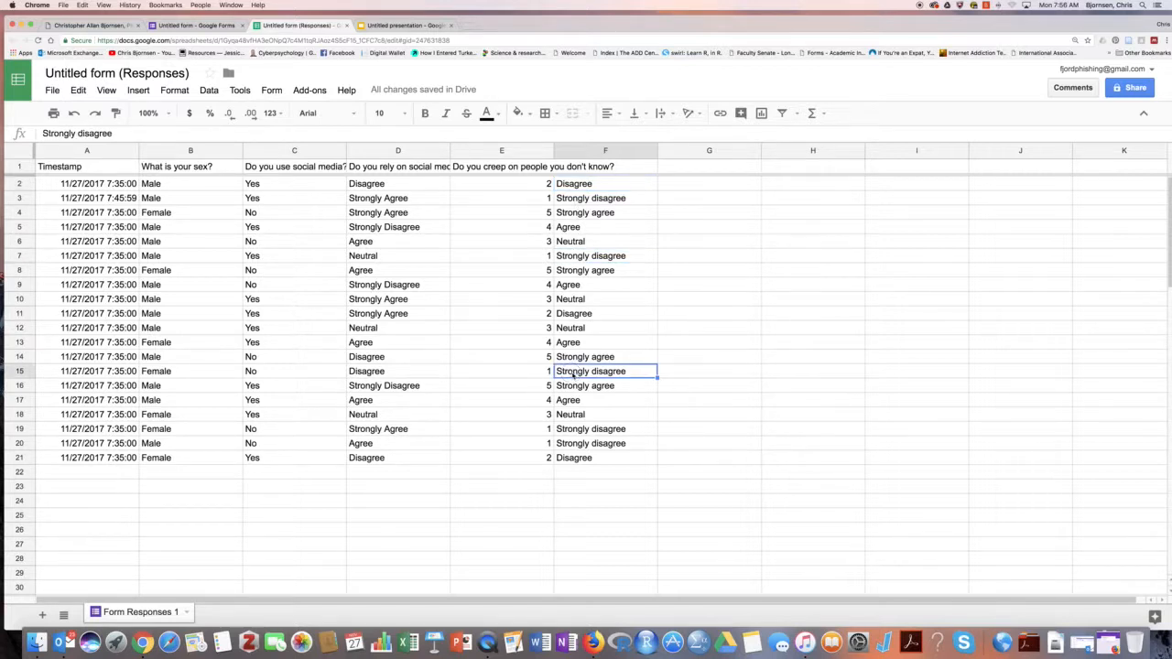
pyautogui.click(575, 184)
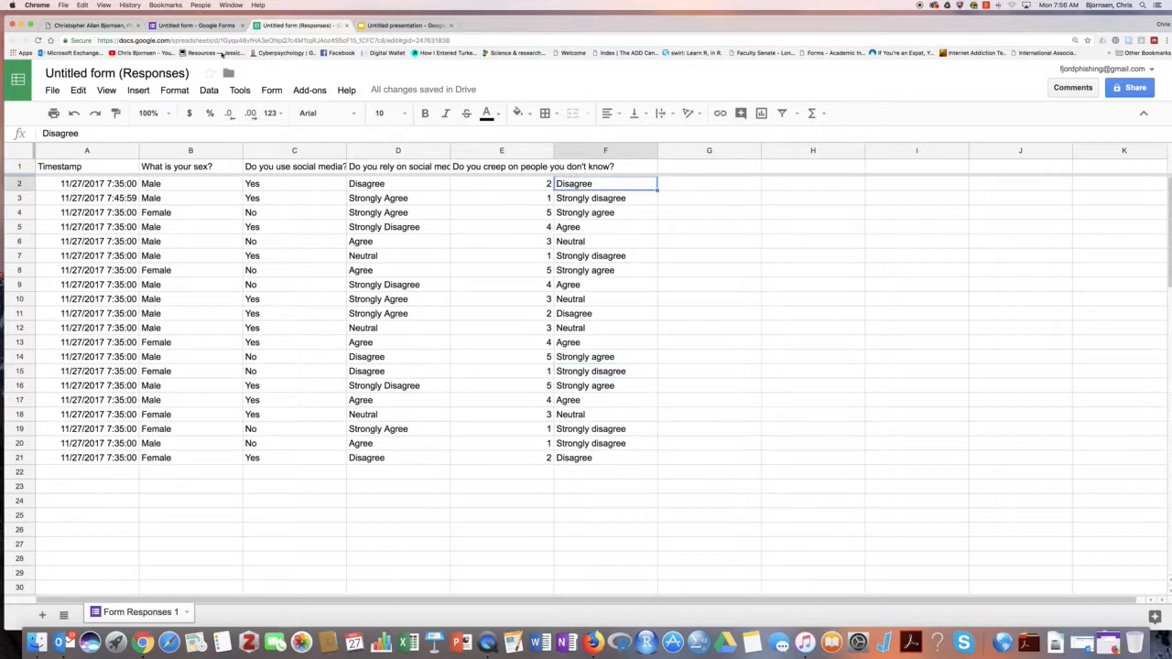
pyautogui.click(212, 25)
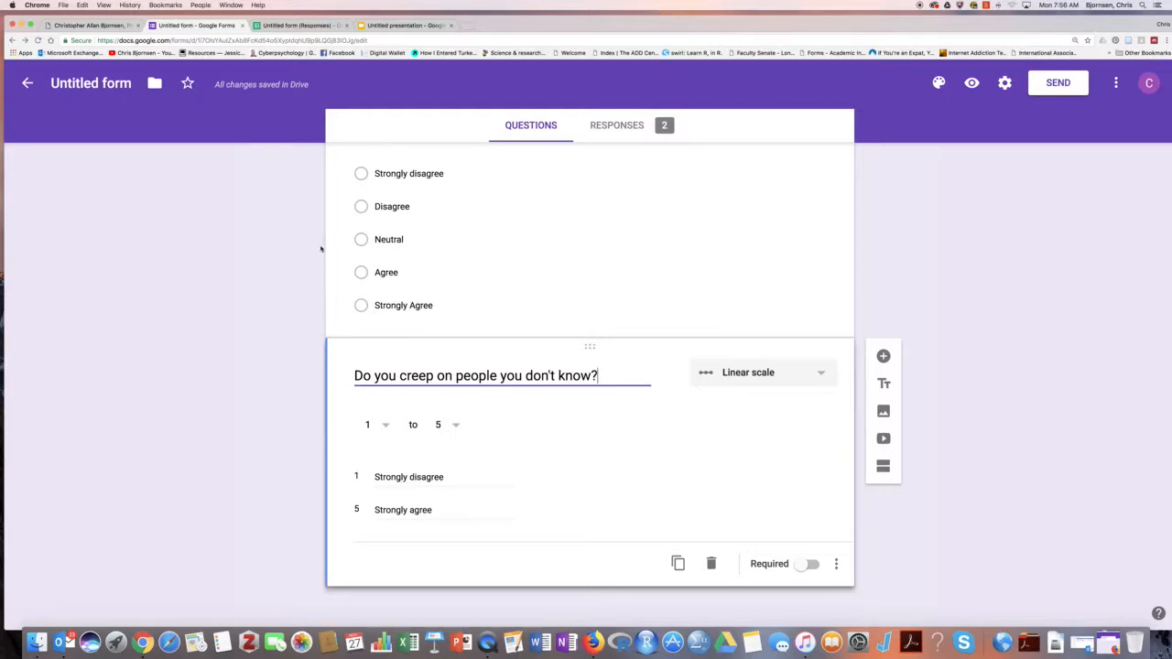
pyautogui.click(291, 23)
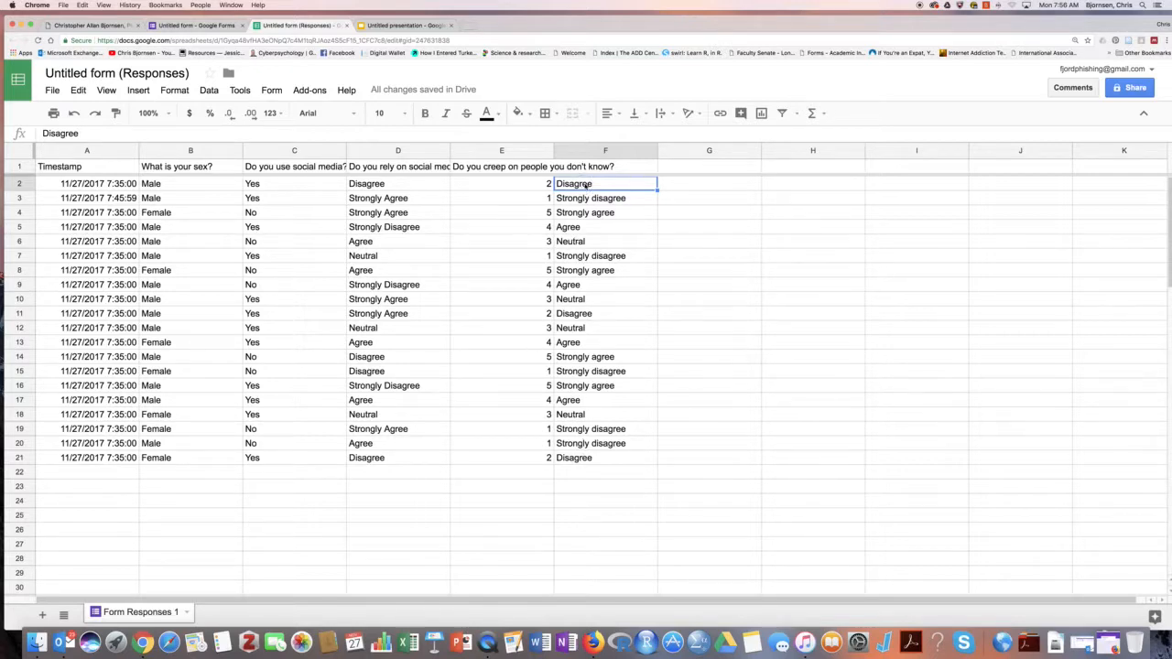
# Insert a chart of the text-labelled scale responses in F2:F21
pyautogui.moveTo(586, 185); pyautogui.dragTo(586, 450)
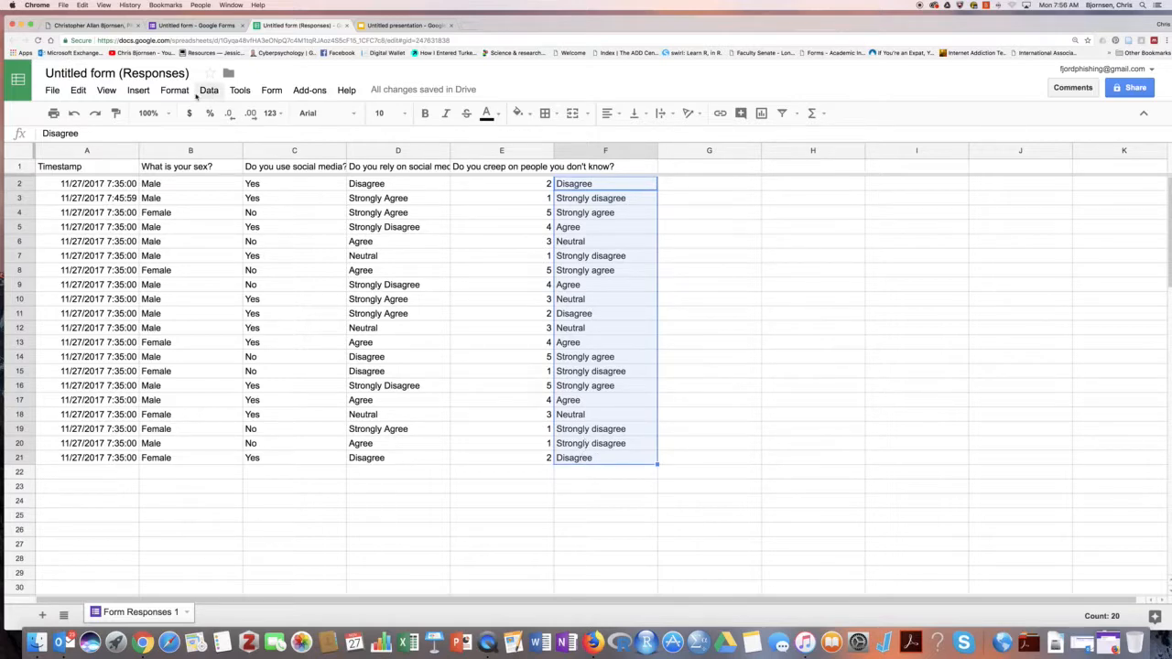
pyautogui.click(138, 90)
pyautogui.click(162, 346)
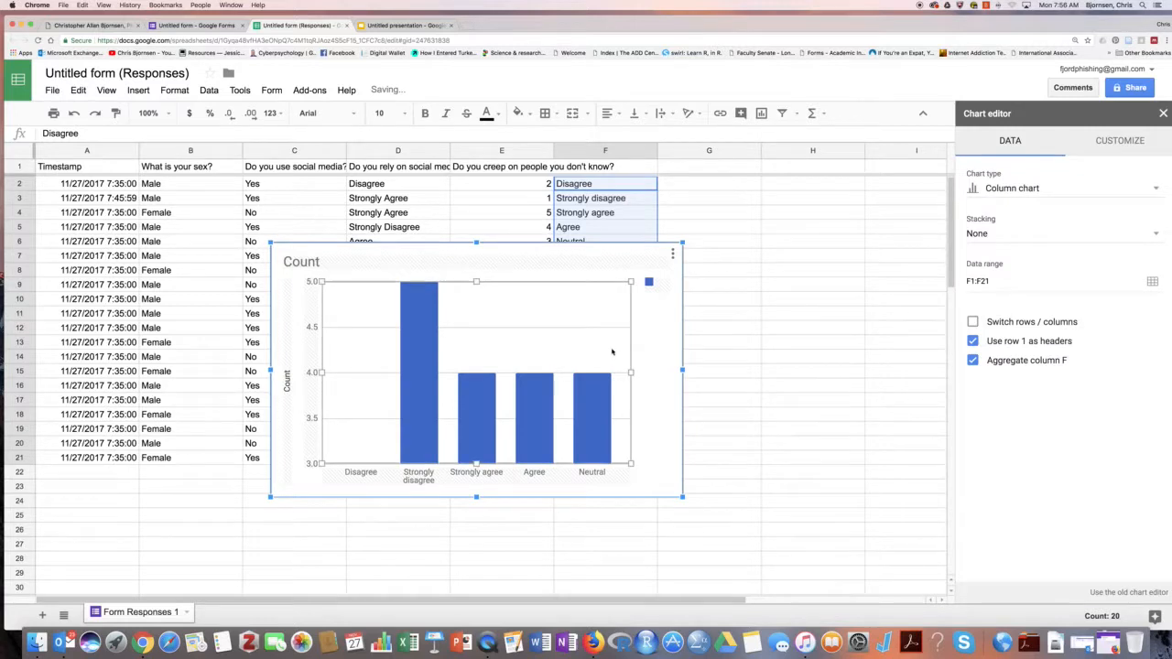
# Change the chart of the text-labelled scale responses in column F to a pie chart
pyautogui.click(989, 190)
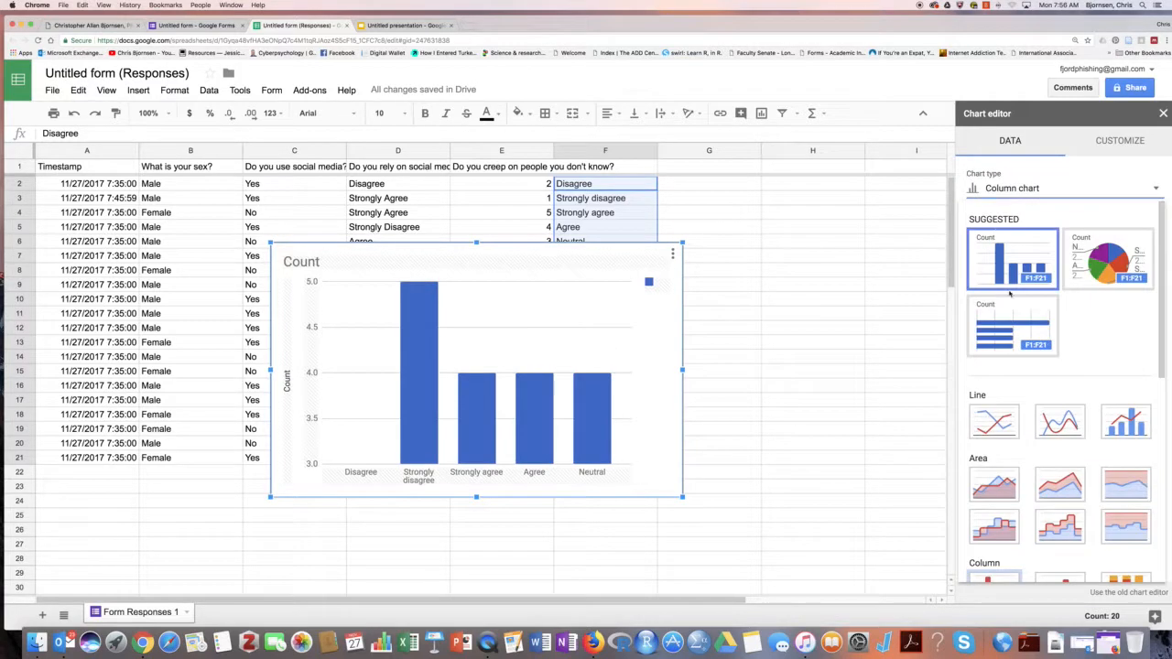
pyautogui.scroll(-5, 1001, 531)
pyautogui.scroll(-2, 1001, 531)
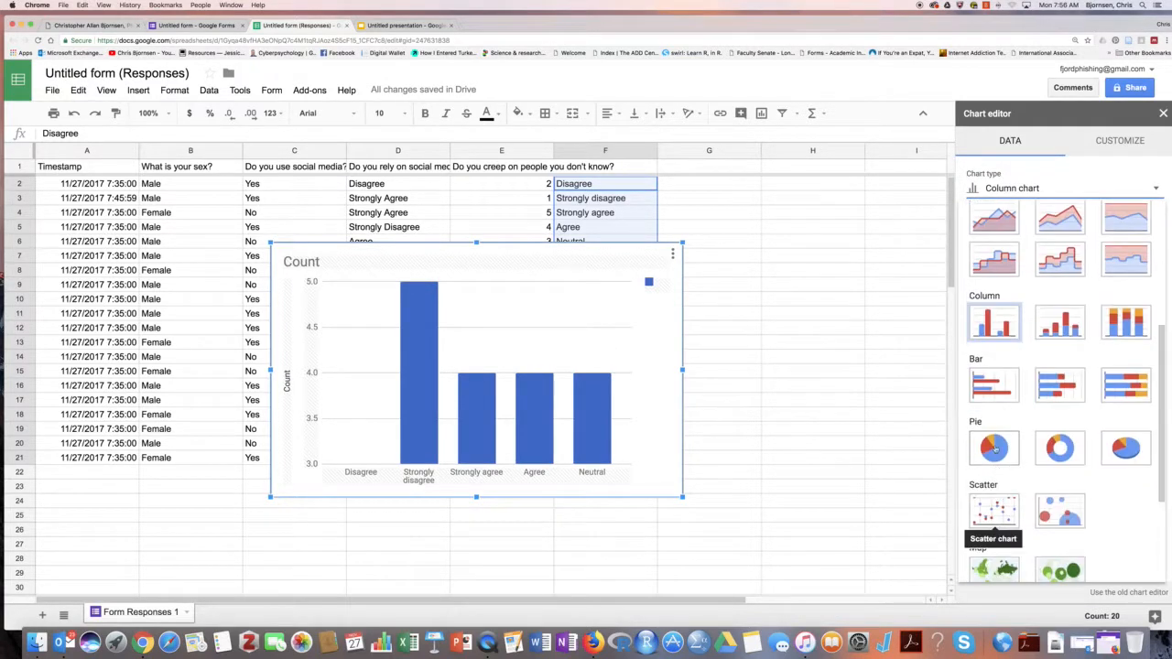
pyautogui.click(994, 447)
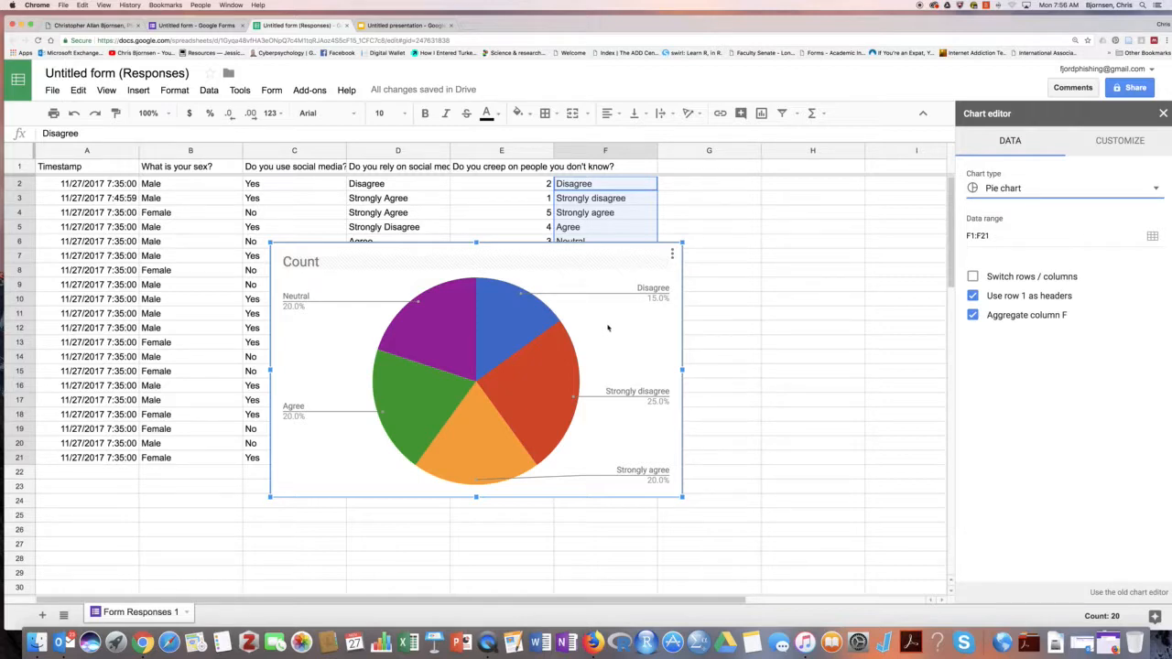
# Switch to the Google Slides presentation and paste the copied pie chart unlinked onto the blank second slide
pyautogui.click(374, 23)
pyautogui.click(95, 228)
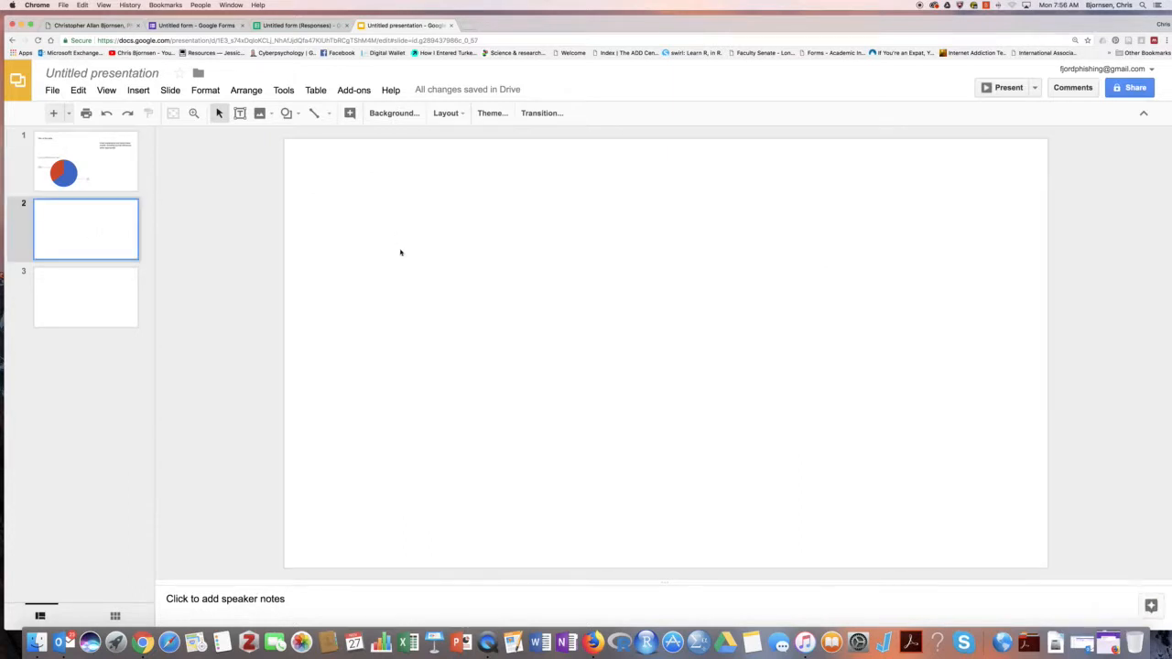
pyautogui.click(423, 295)
pyautogui.press('super+v')
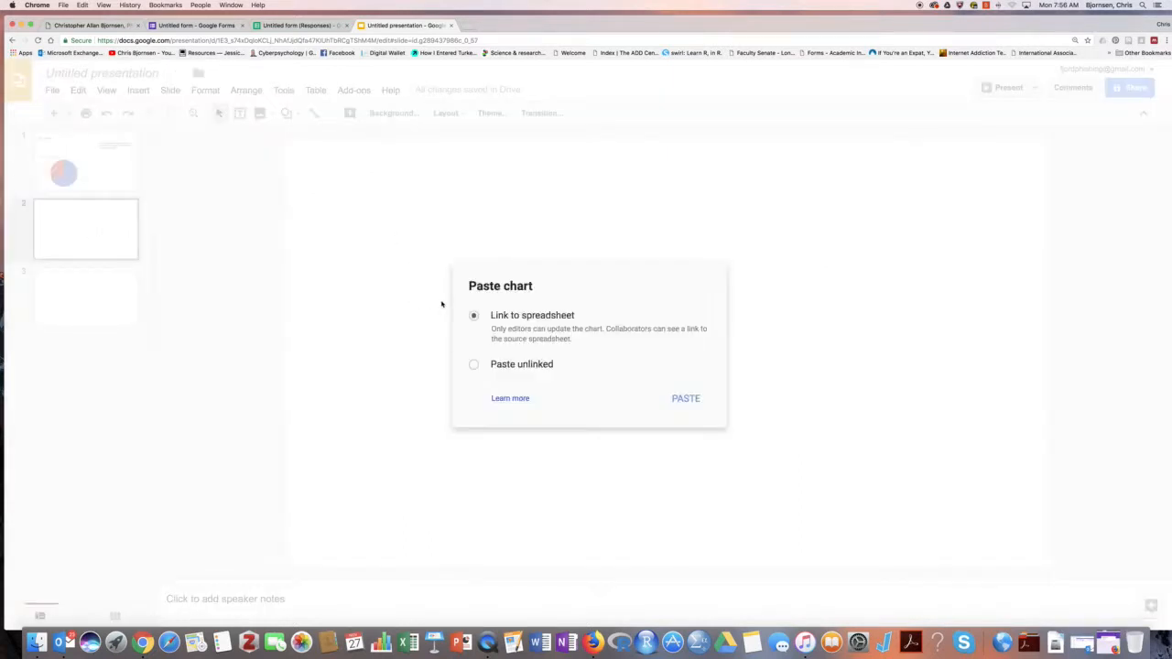
pyautogui.click(474, 365)
pyautogui.click(685, 399)
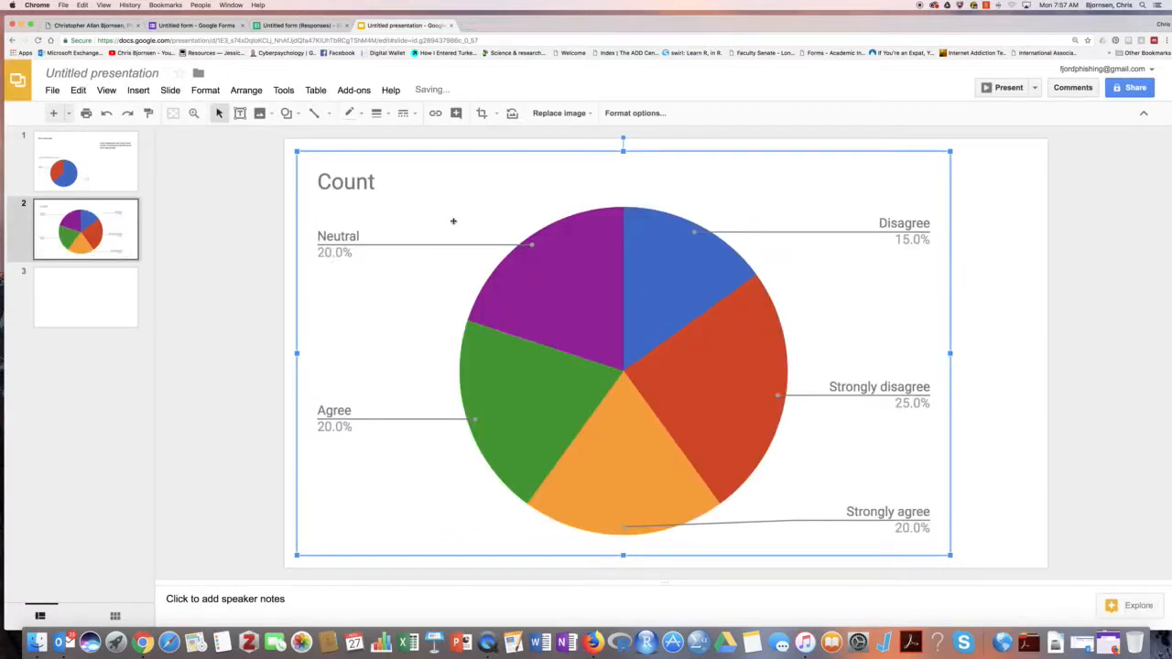
# Select the presentation's third slide and, back in the response spreadsheet, delete the pie chart of column F
pyautogui.click(83, 287)
pyautogui.click(295, 25)
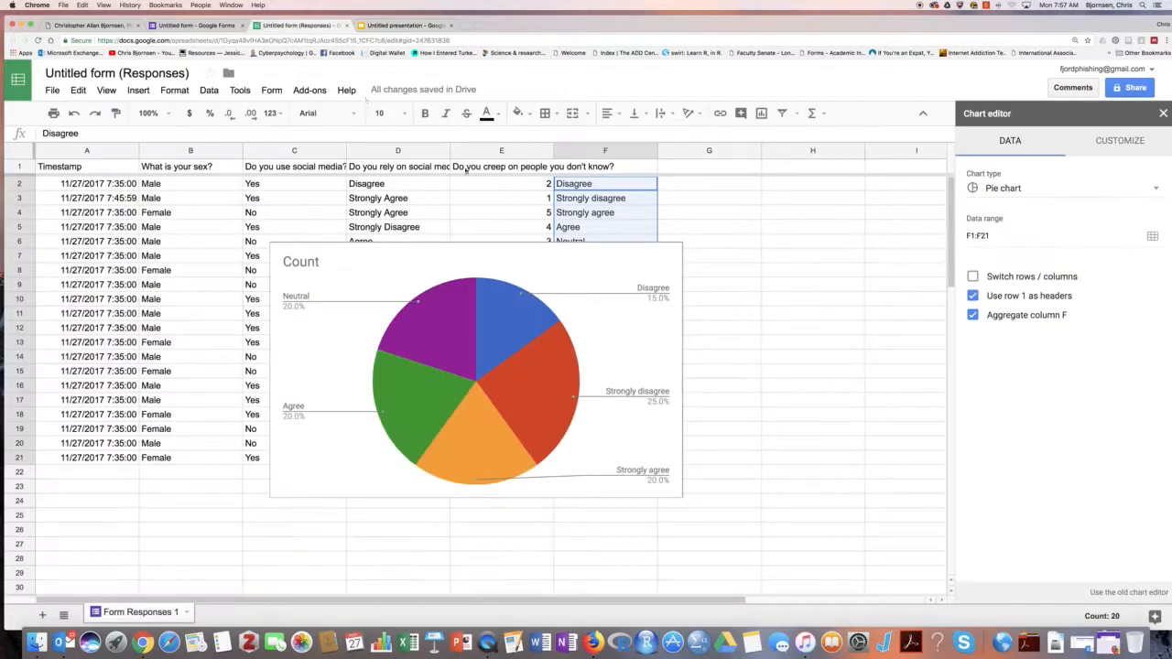
pyautogui.click(511, 266)
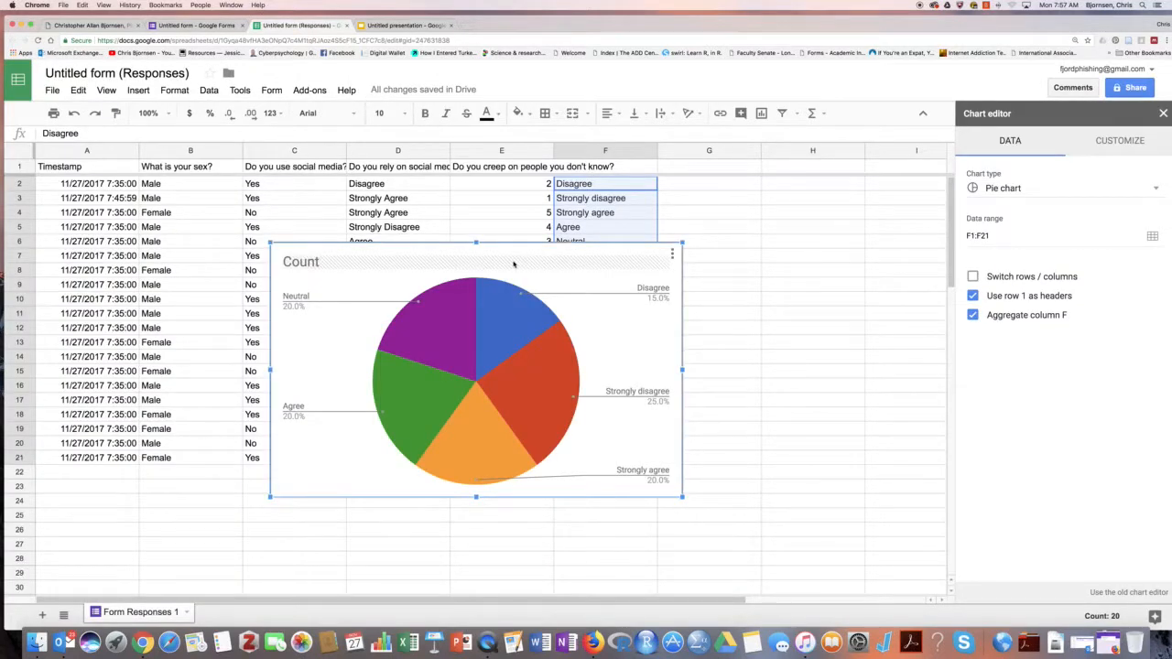
pyautogui.press('Delete')
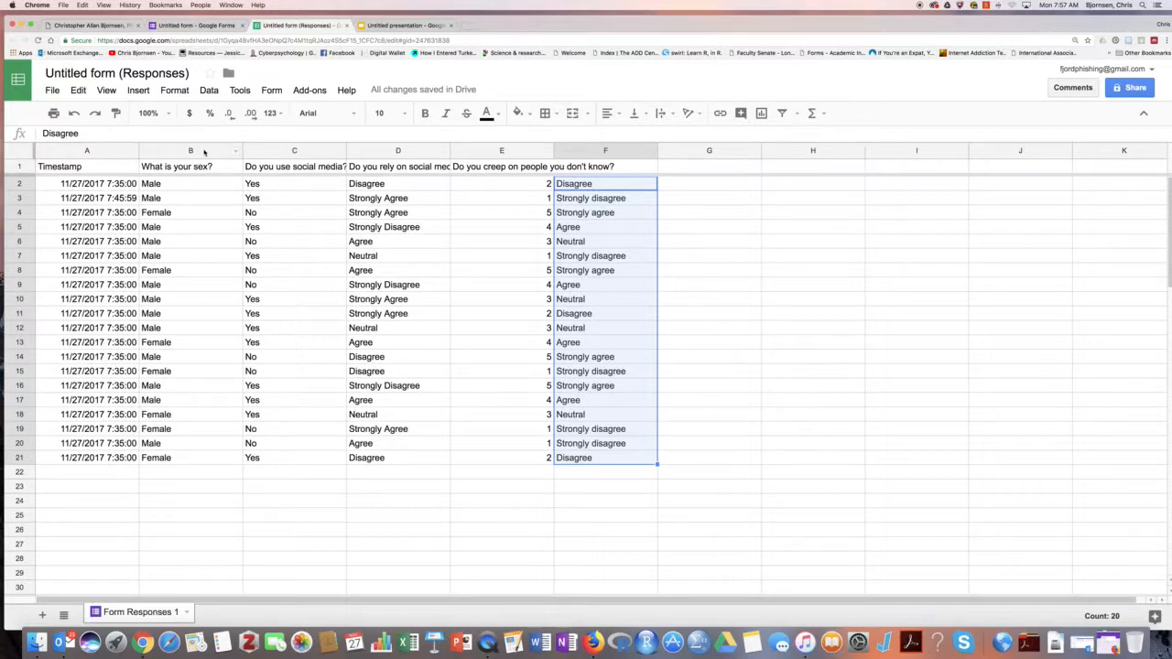
# Sort the response sheet by the sex answers in column B, A to Z
pyautogui.click(204, 152)
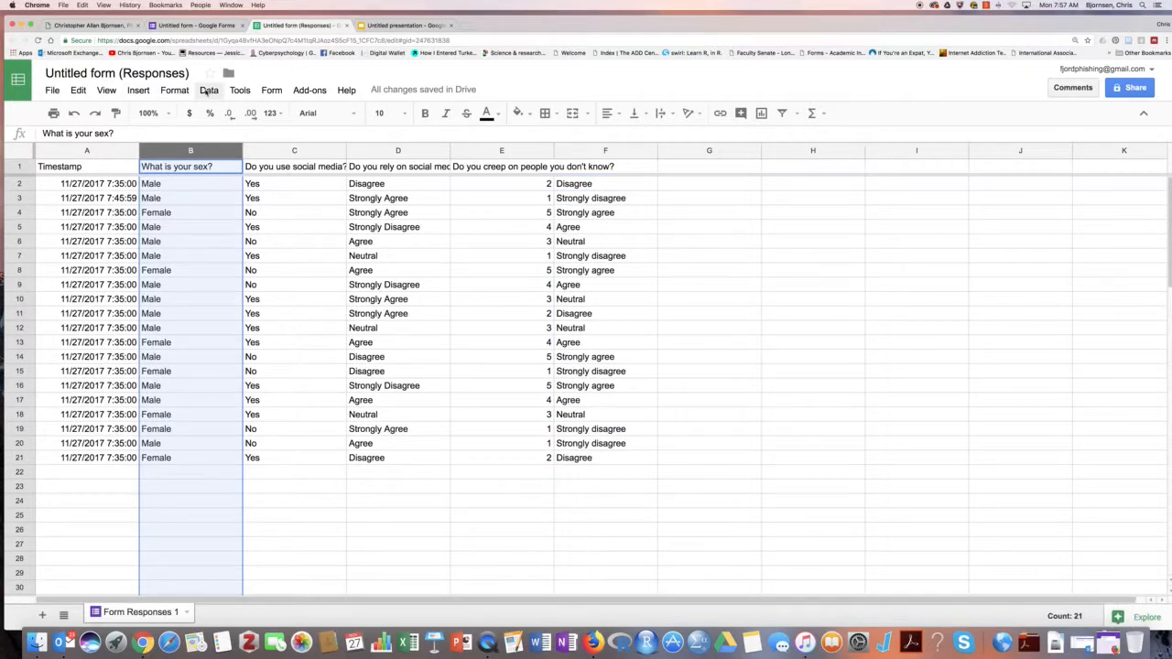
pyautogui.click(209, 91)
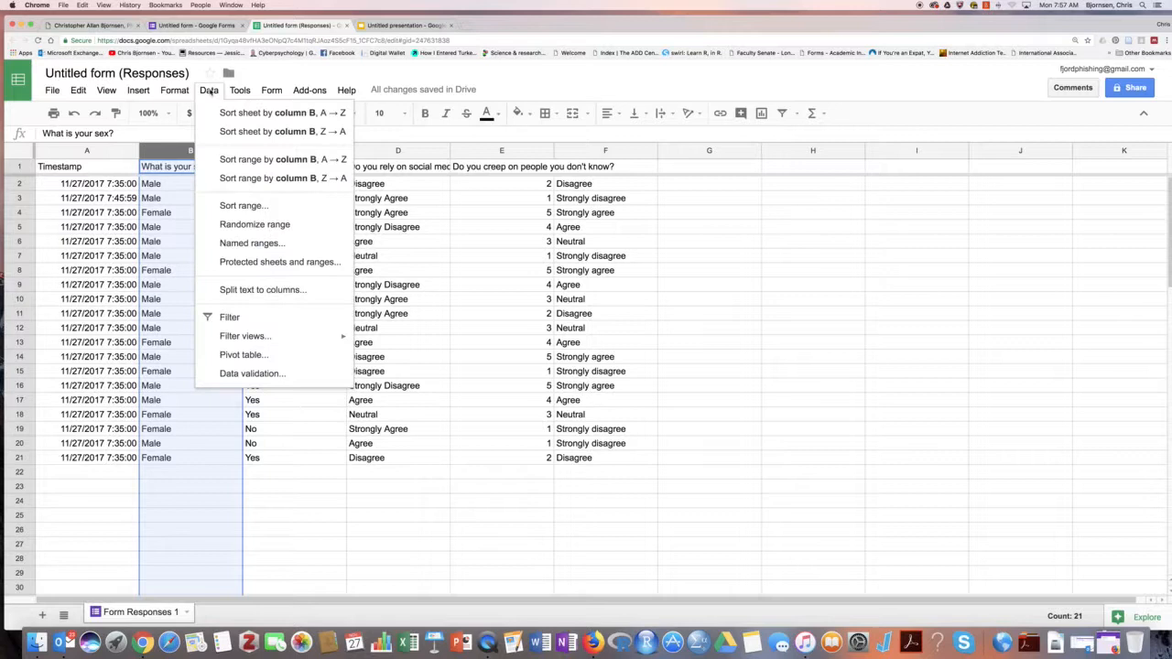
pyautogui.click(271, 113)
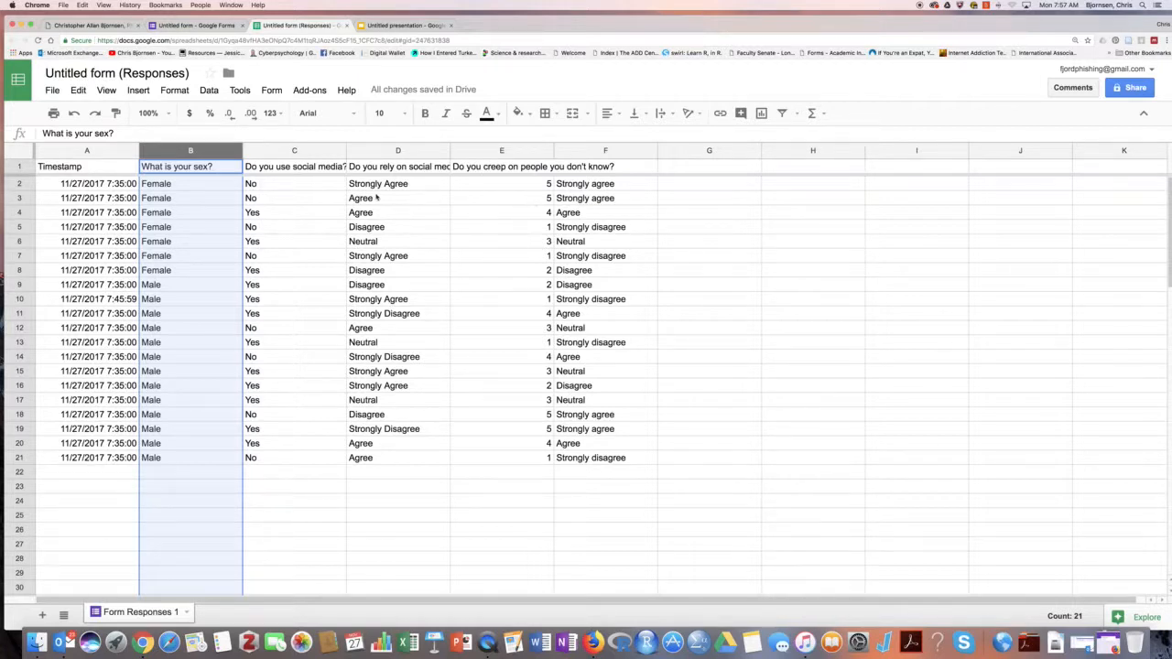
# Insert a pie chart of the female respondents' social media answers in C2:C8
pyautogui.click(323, 200)
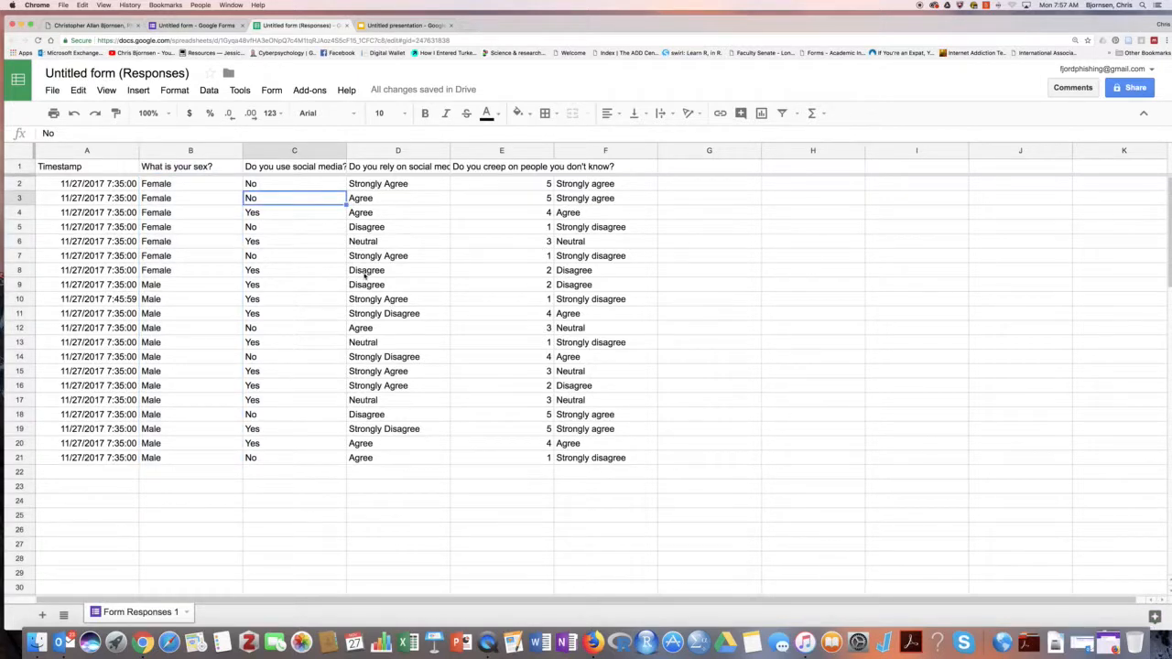
pyautogui.moveTo(299, 274); pyautogui.dragTo(293, 182)
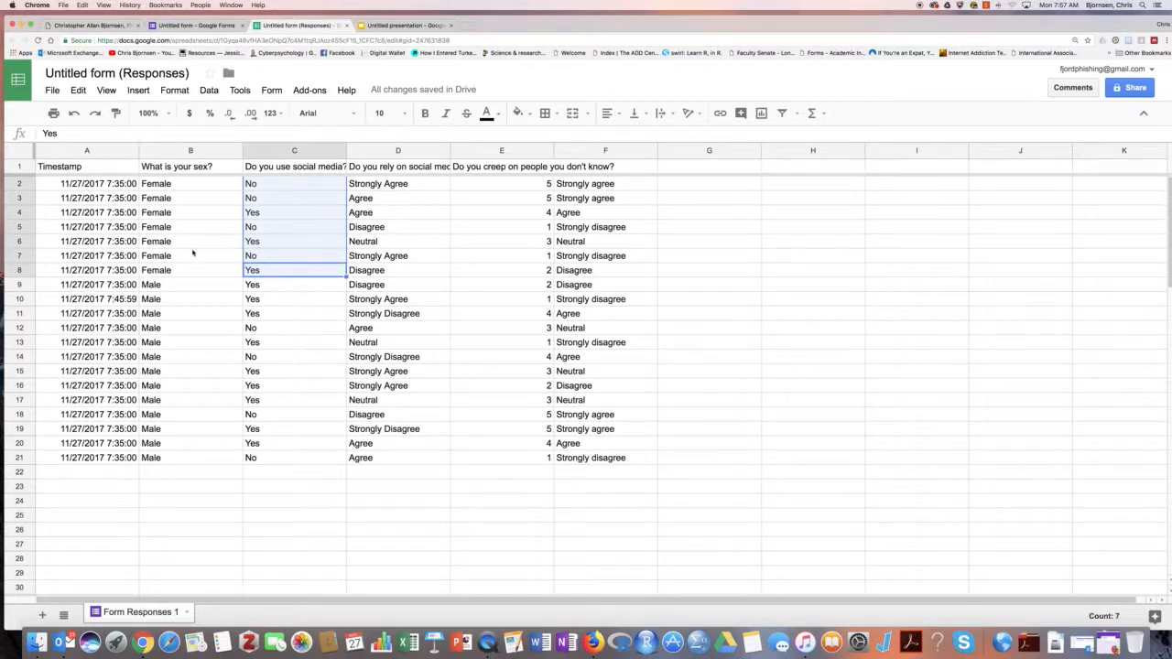
pyautogui.click(280, 226)
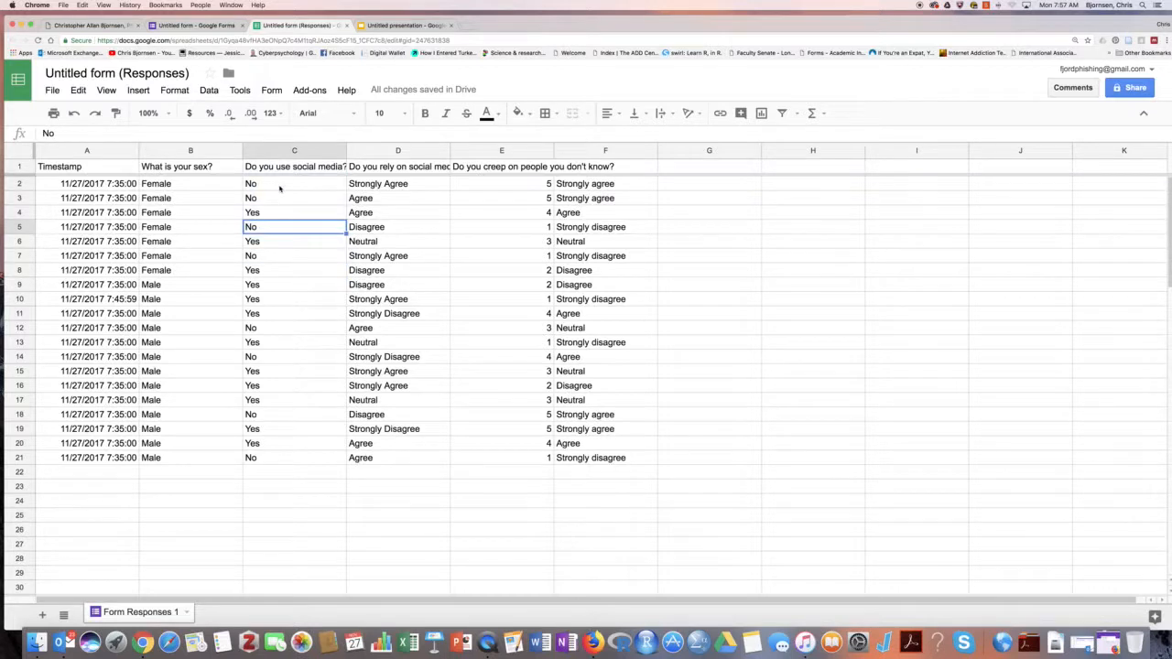
pyautogui.moveTo(280, 189); pyautogui.dragTo(280, 269)
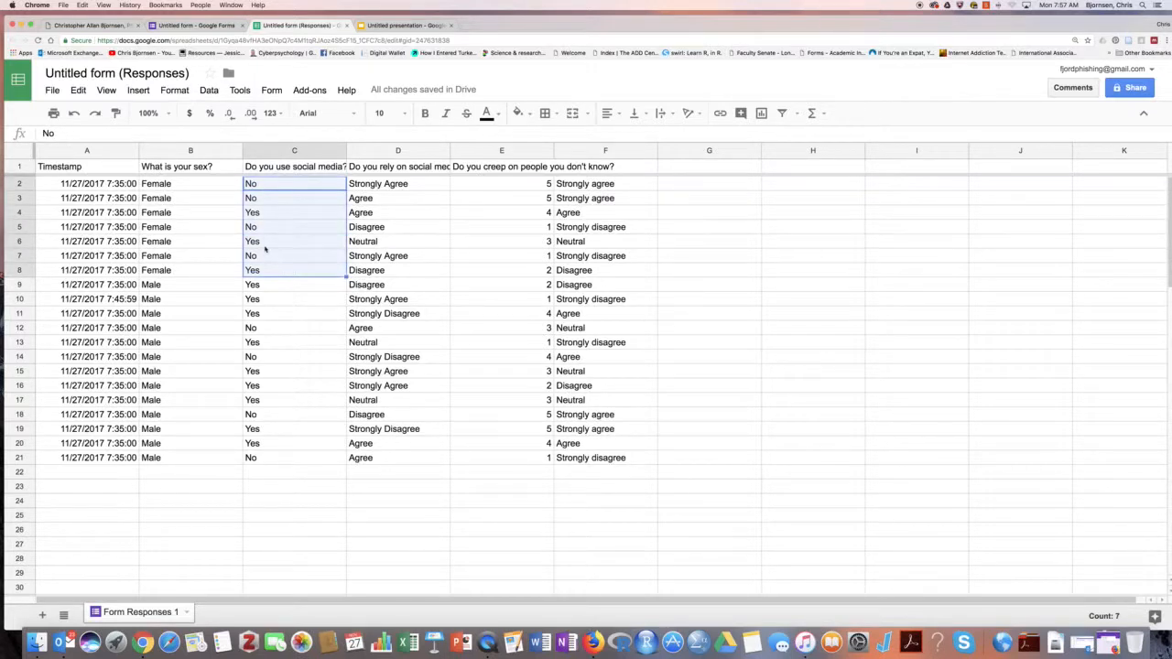
pyautogui.click(138, 92)
pyautogui.press('Escape')
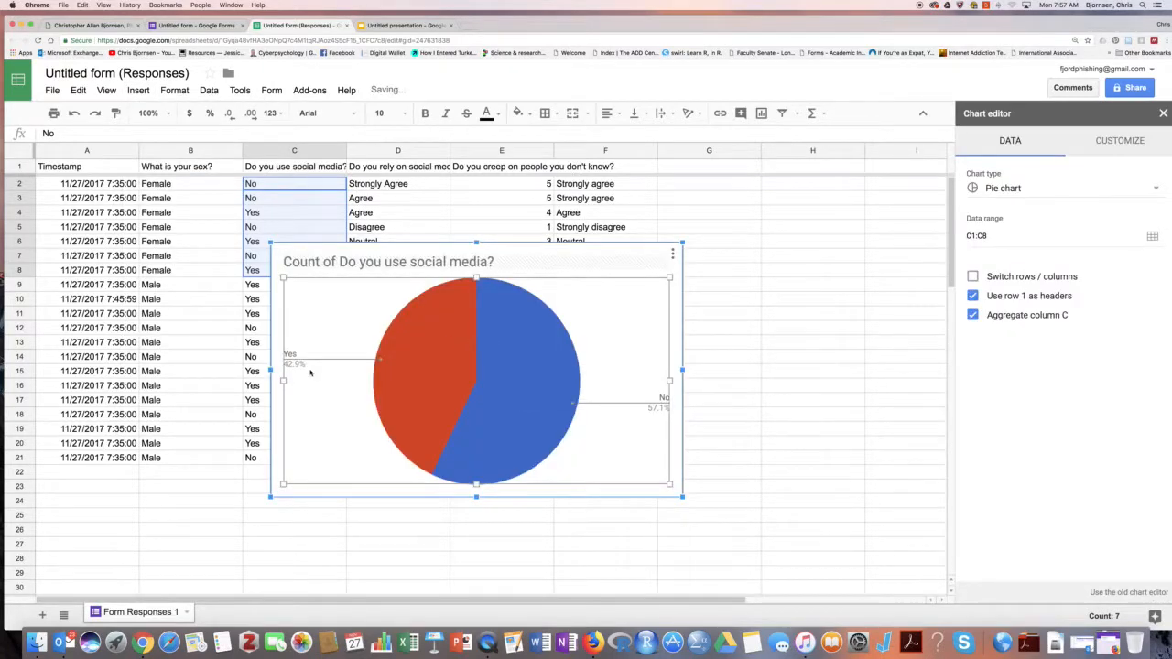
pyautogui.moveTo(534, 415)
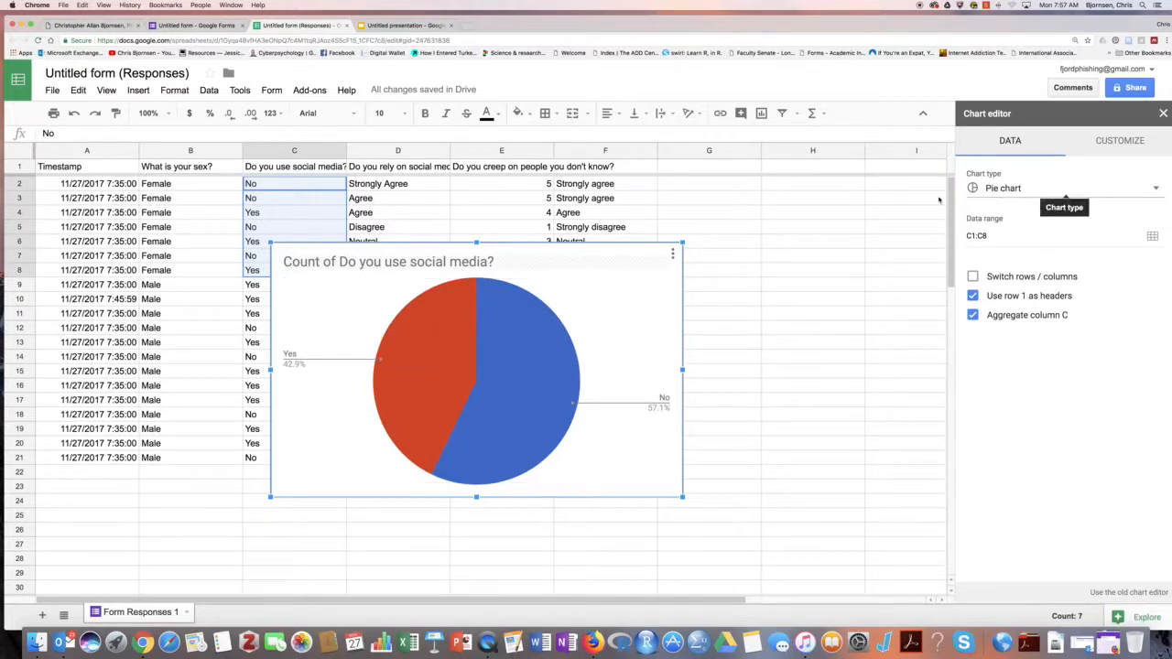
# Paste the female respondents' social media chart unlinked onto the third slide in Google Slides and shrink it into the slide's lower-left corner
pyautogui.click(488, 465)
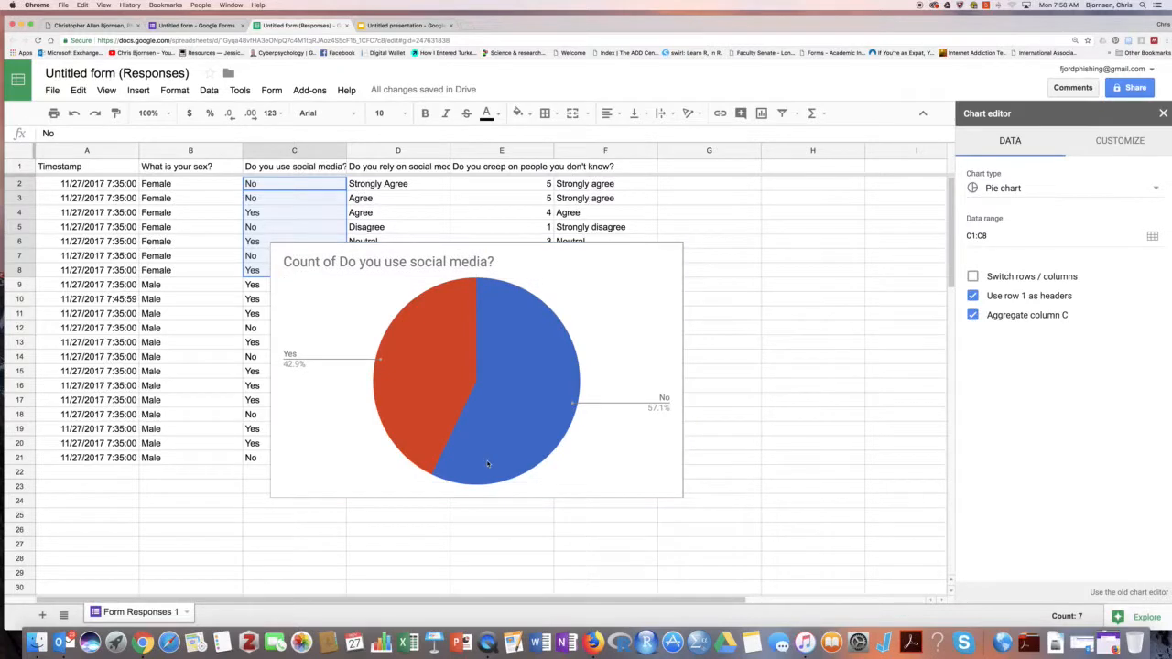
pyautogui.click(403, 25)
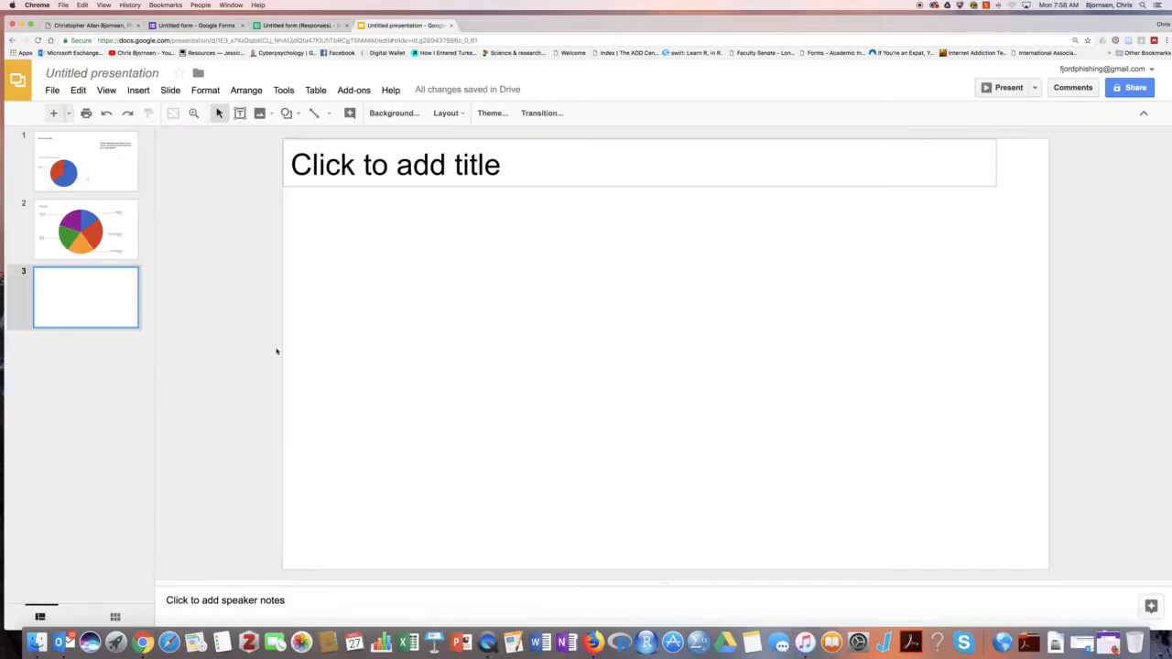
pyautogui.click(394, 314)
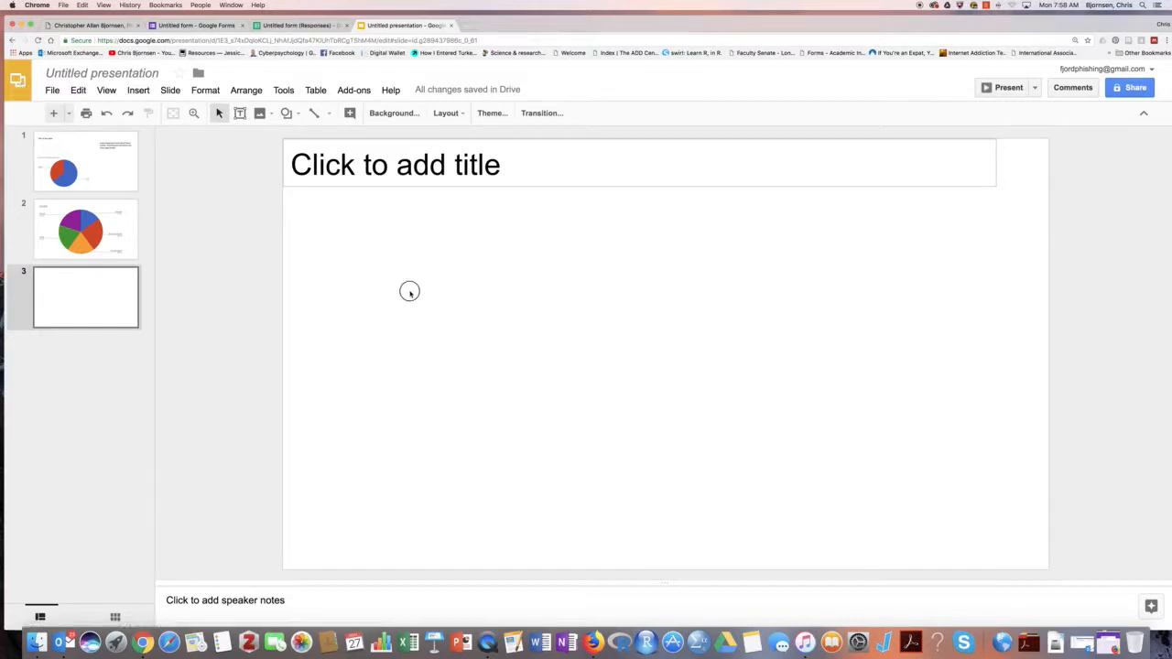
pyautogui.press('super+v')
pyautogui.click(474, 365)
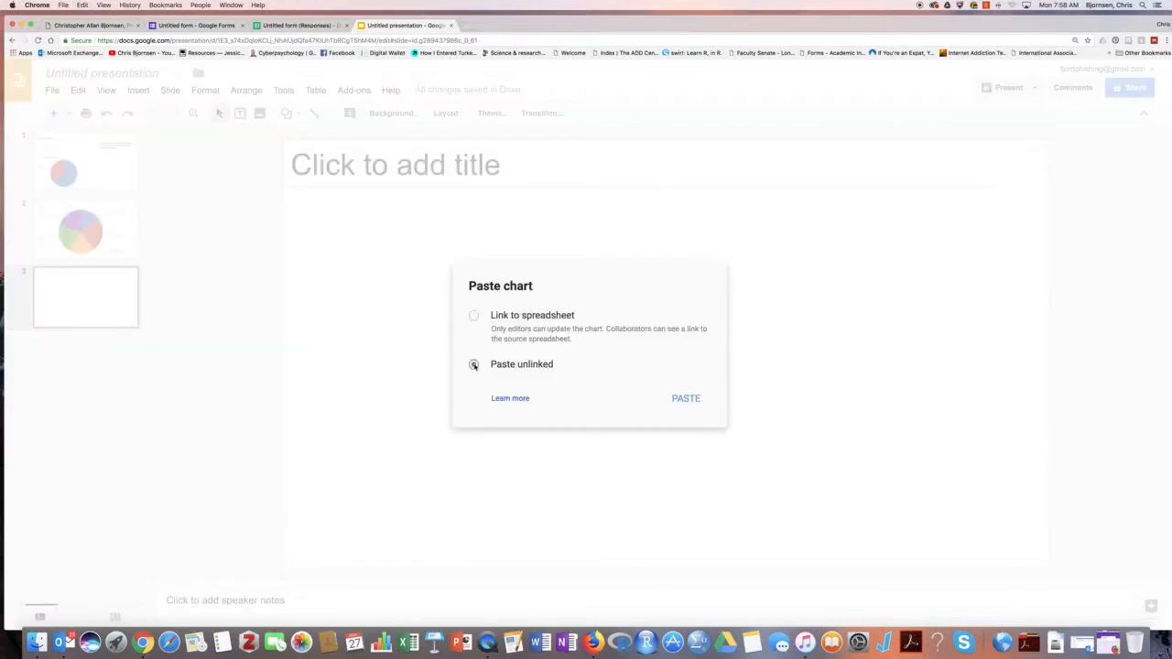
pyautogui.click(680, 398)
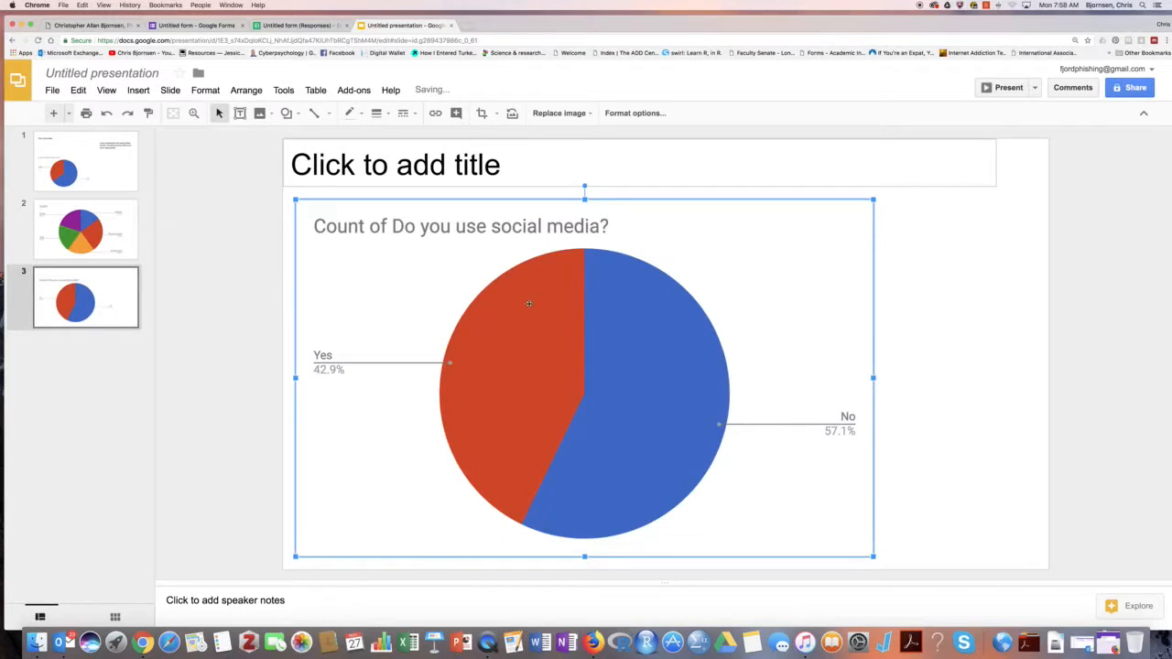
pyautogui.moveTo(873, 199); pyautogui.dragTo(645, 370)
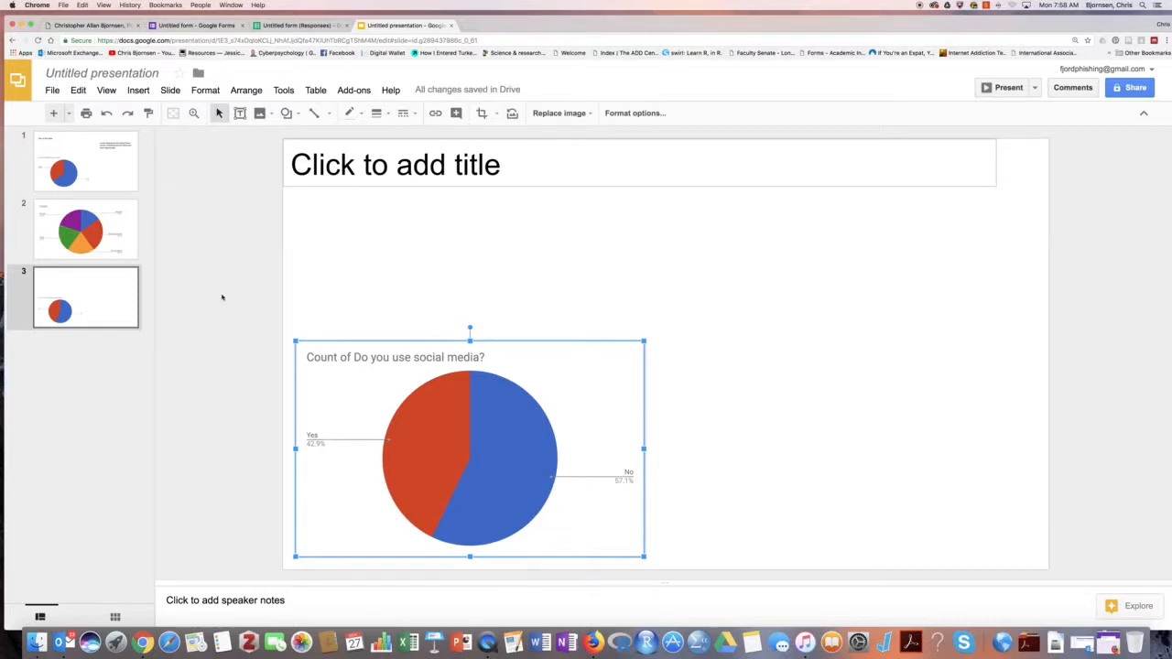
# Return to the response spreadsheet and delete the female respondents' social media pie chart
pyautogui.click(283, 25)
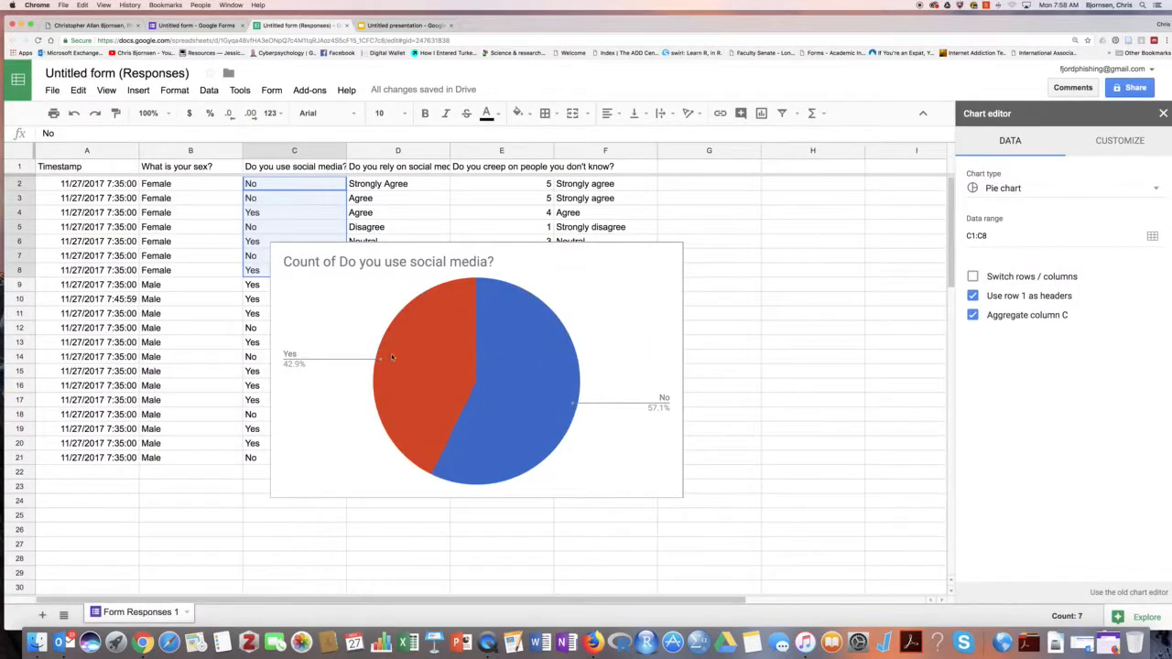
pyautogui.click(594, 299)
pyautogui.click(593, 299)
pyautogui.press('Delete')
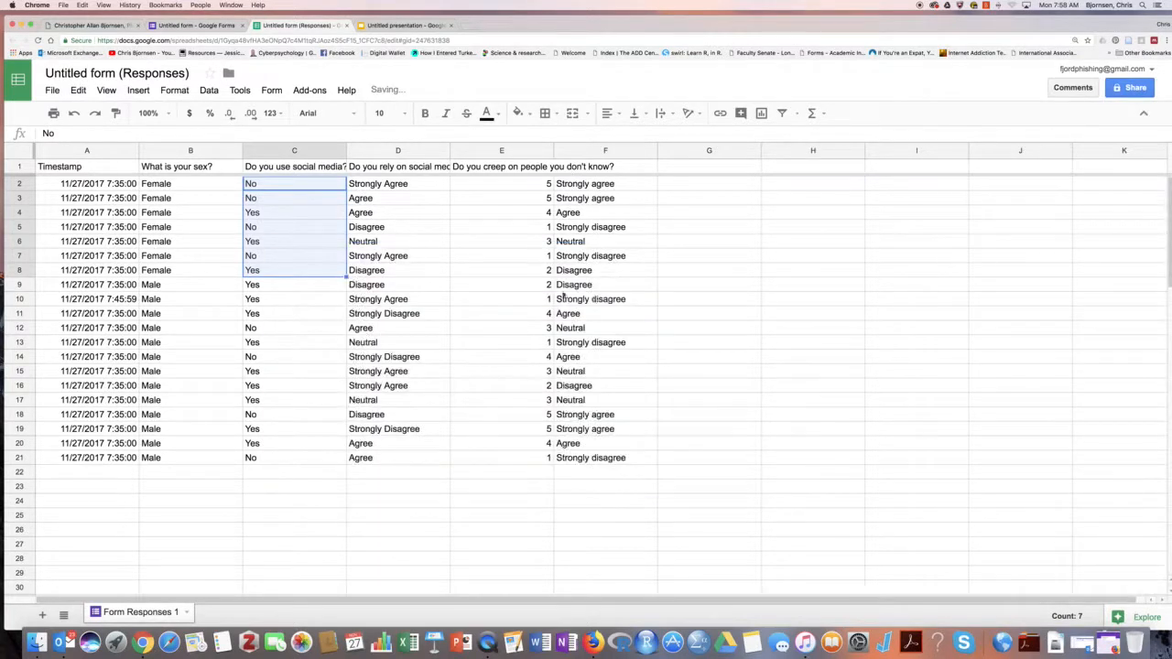
# Insert a pie chart of the male respondents' social media answers in C9:C21
pyautogui.click(316, 257)
pyautogui.moveTo(261, 284); pyautogui.dragTo(265, 458)
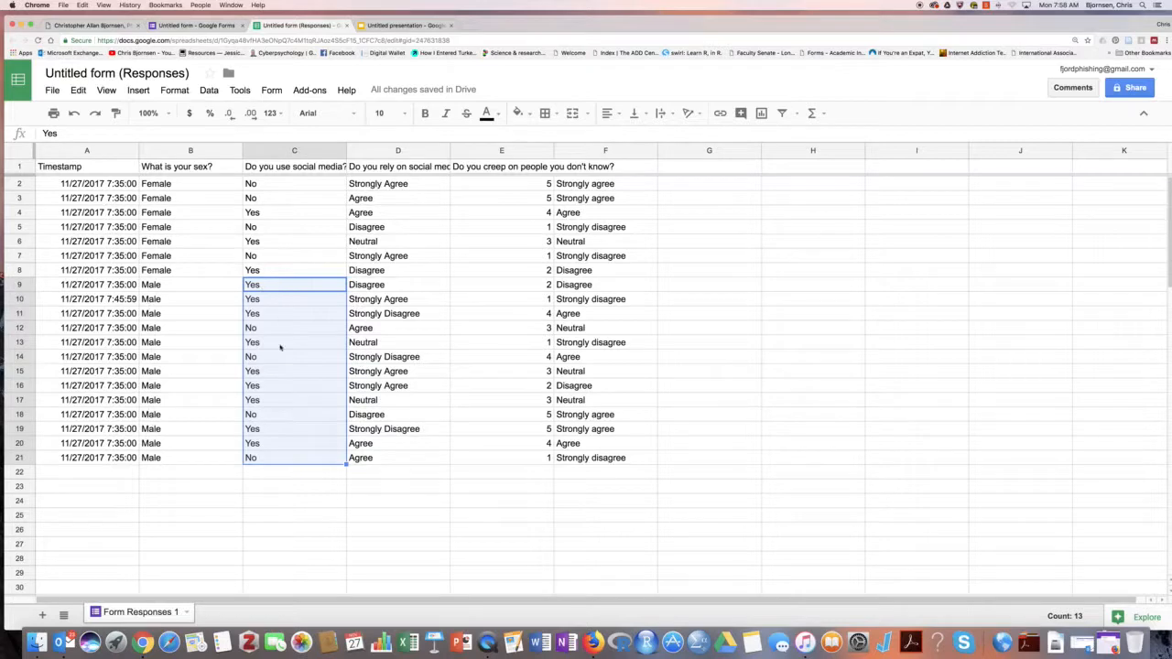
pyautogui.click(138, 91)
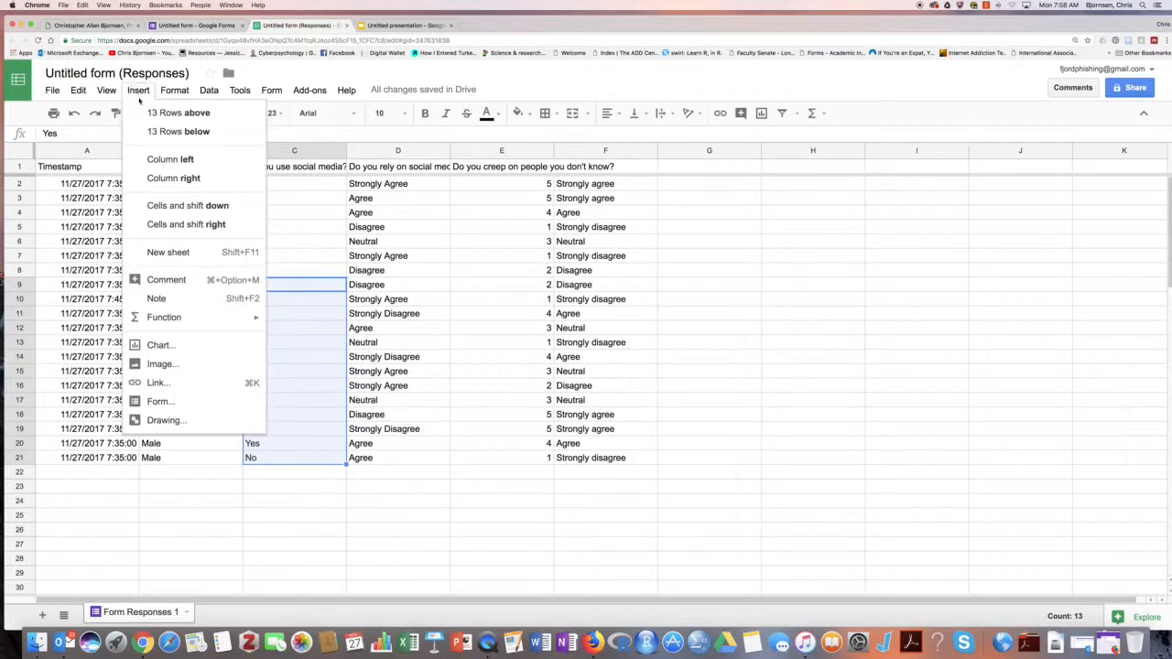
pyautogui.click(158, 345)
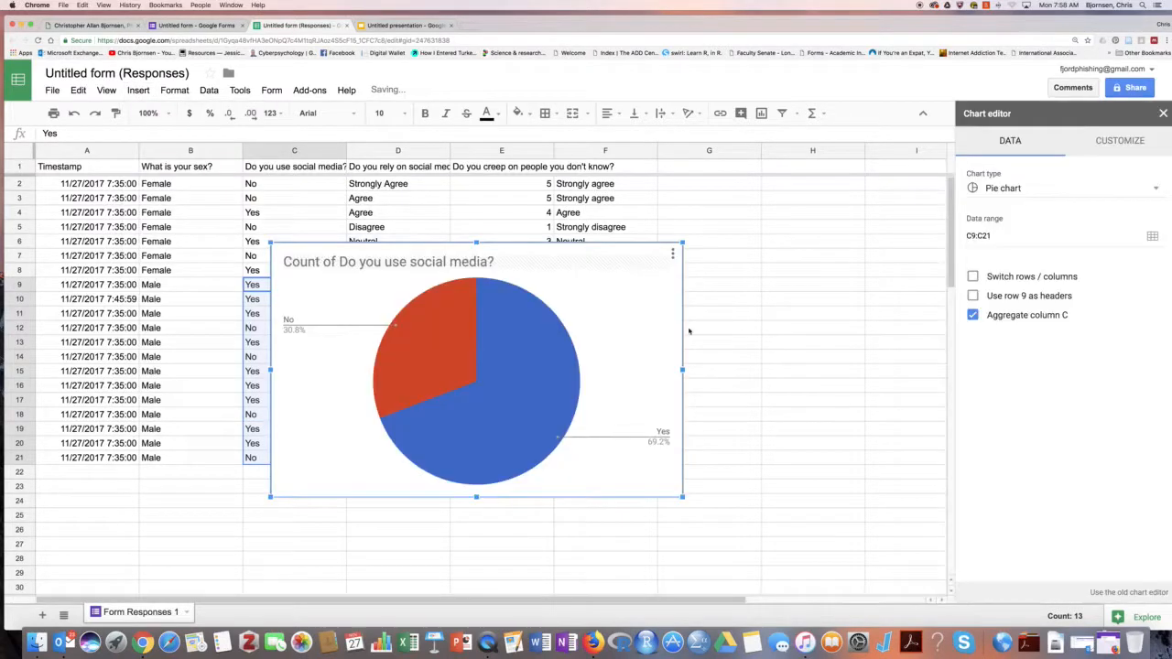
# Recolour the No slice of the male respondents' pie chart bright blue
pyautogui.moveTo(418, 333)
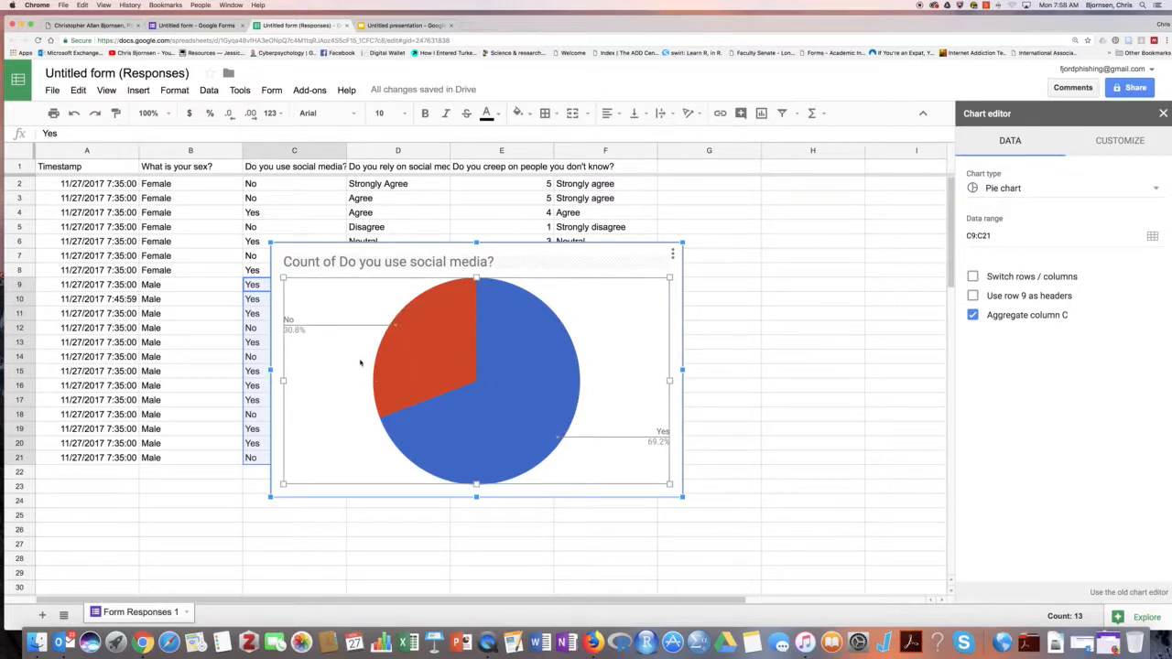
pyautogui.moveTo(384, 344)
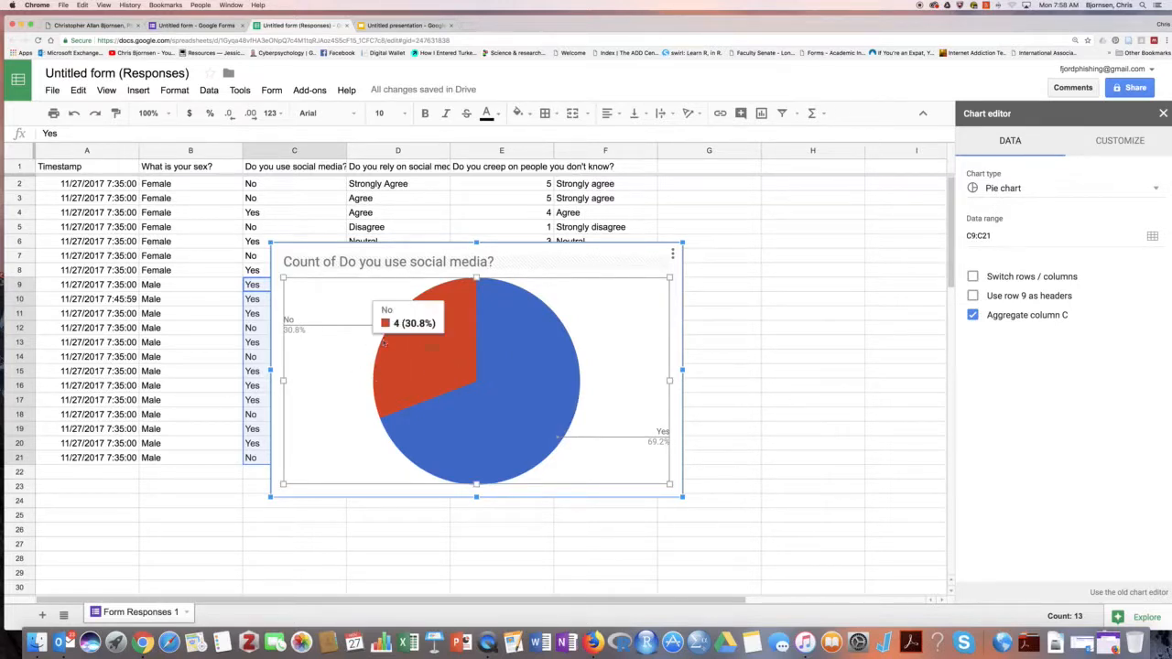
pyautogui.click(431, 353)
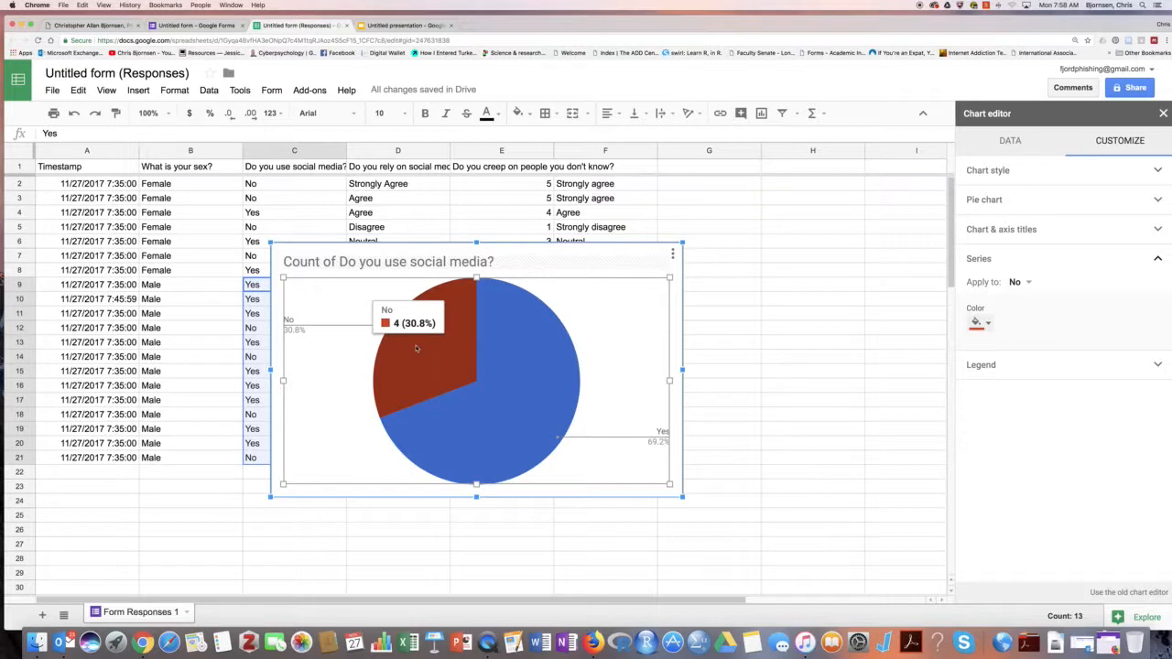
pyautogui.click(986, 323)
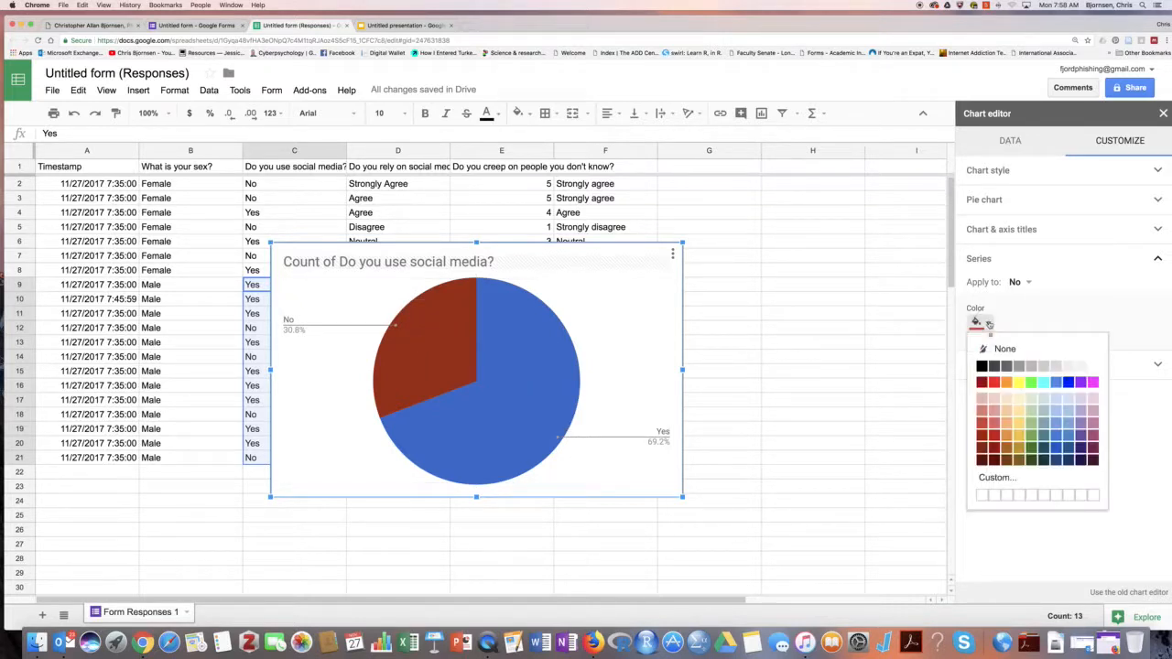
pyautogui.click(1068, 384)
# Recolour the Yes slice of the male respondents' pie chart bright red
pyautogui.click(529, 369)
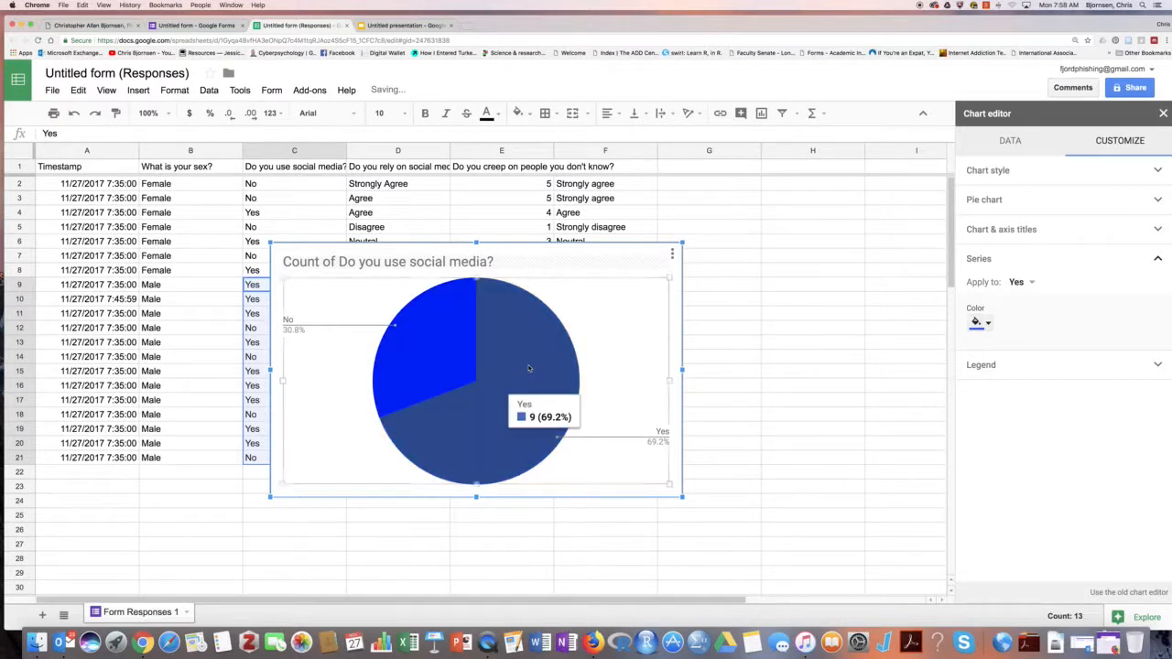
pyautogui.click(982, 323)
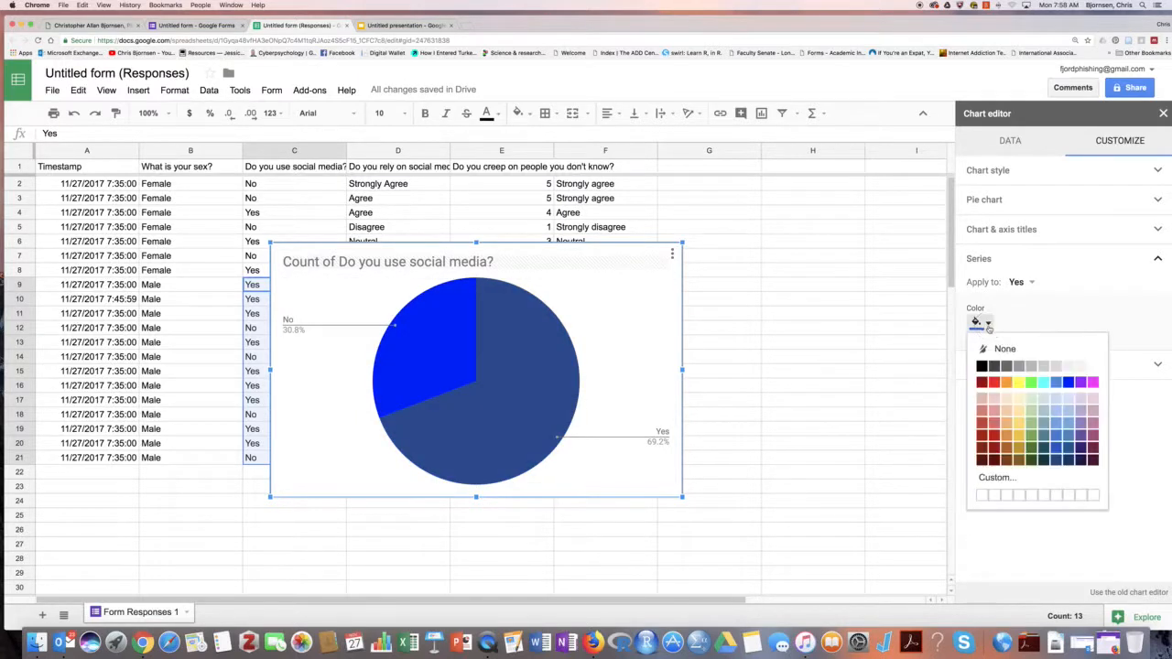
pyautogui.click(997, 383)
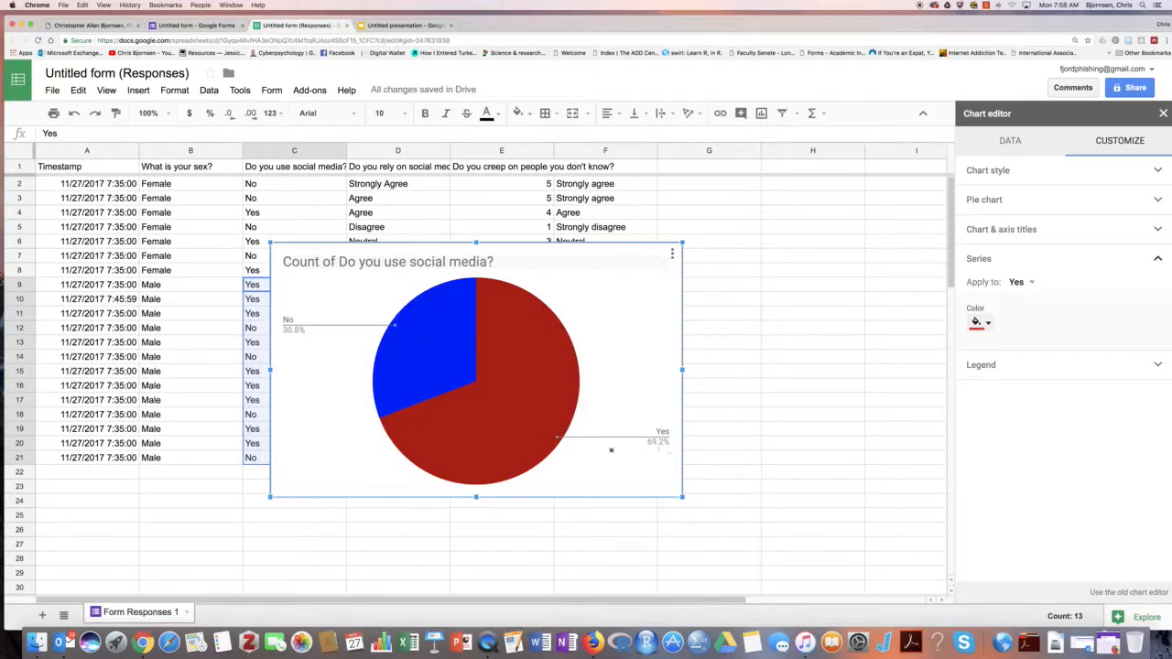
# Copy the male respondents' social media pie chart and paste it unlinked onto the third slide in Google Slides
pyautogui.moveTo(537, 426)
pyautogui.click(394, 26)
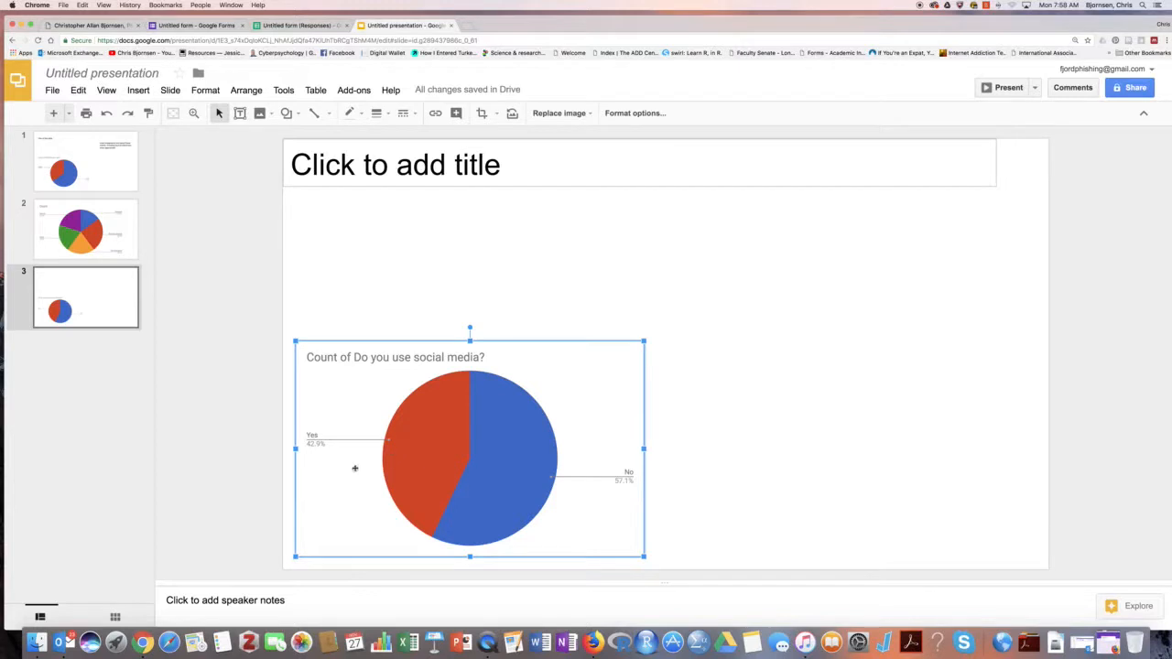
pyautogui.click(294, 25)
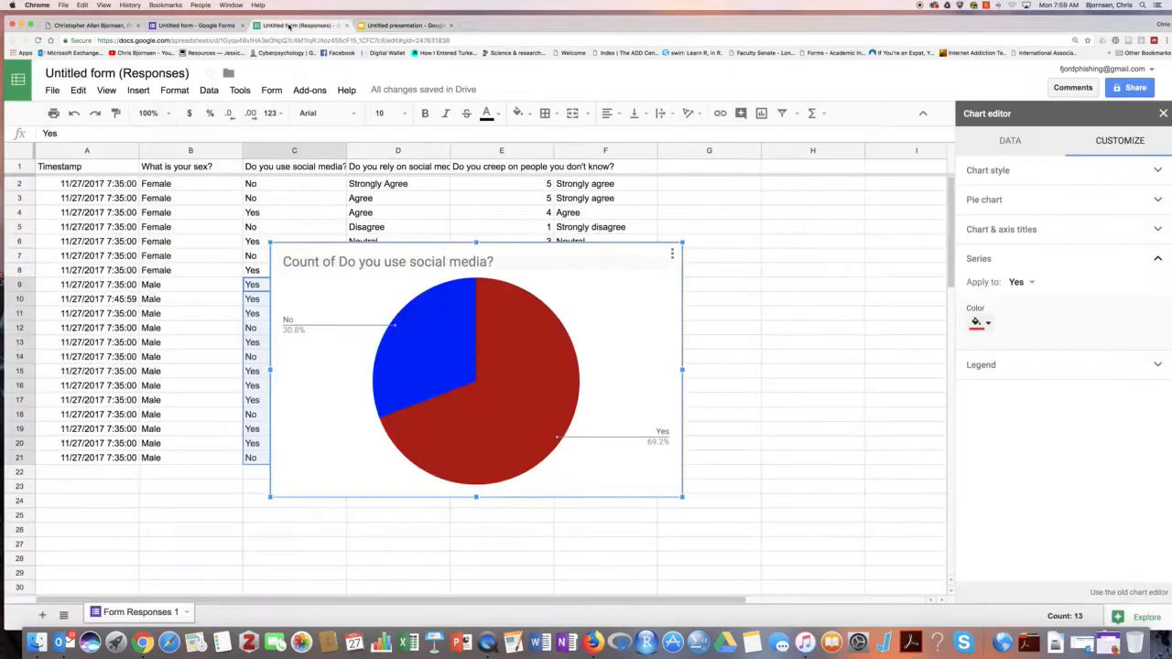
pyautogui.click(571, 283)
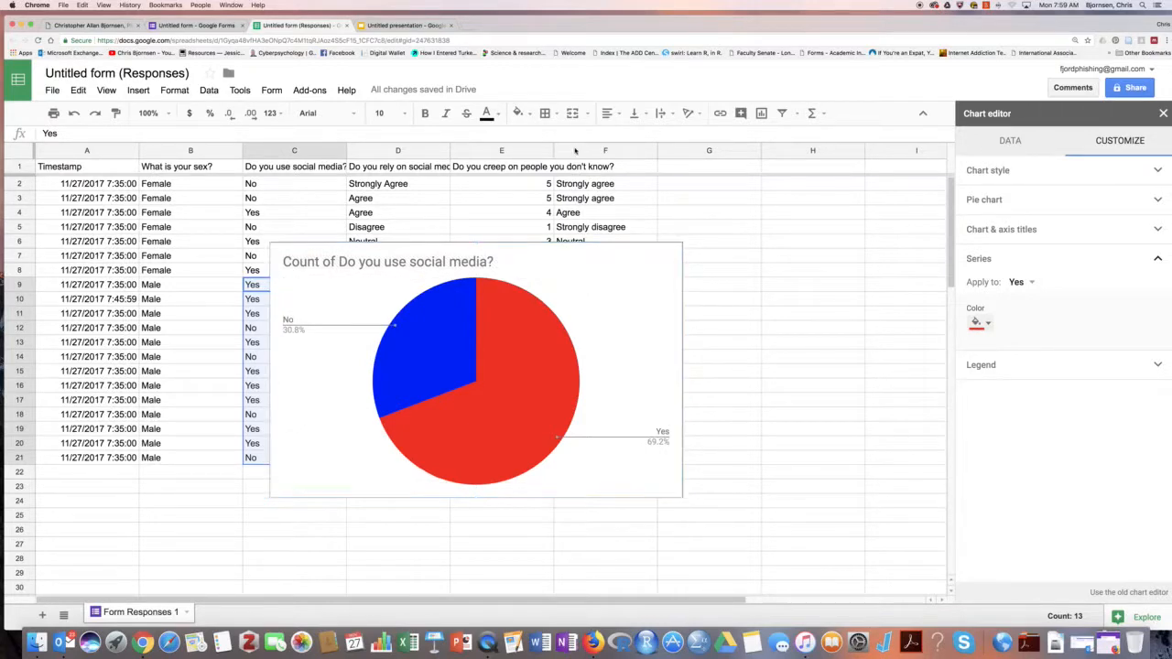
pyautogui.click(403, 25)
pyautogui.click(763, 382)
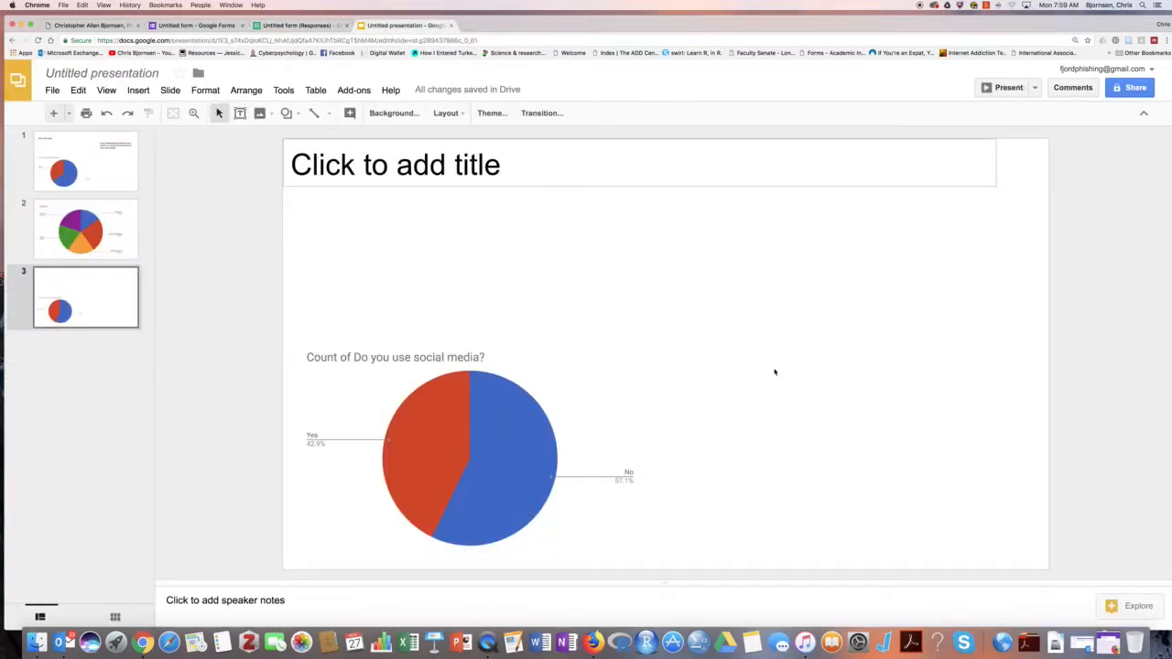
pyautogui.press('super+v')
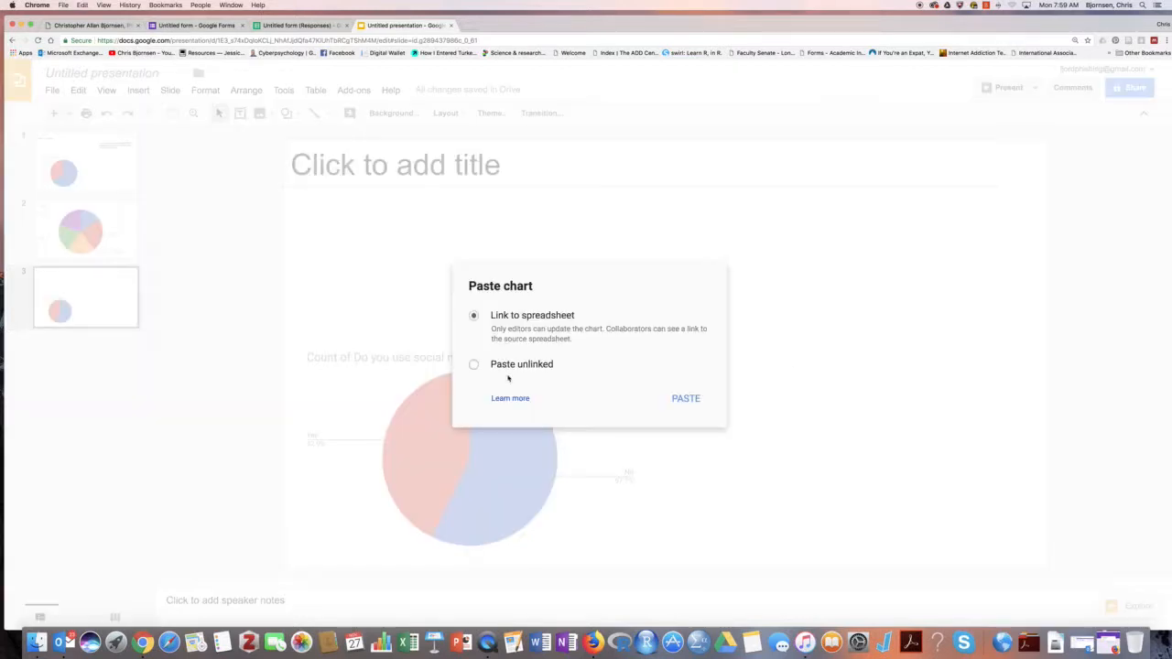
pyautogui.click(474, 365)
pyautogui.click(699, 399)
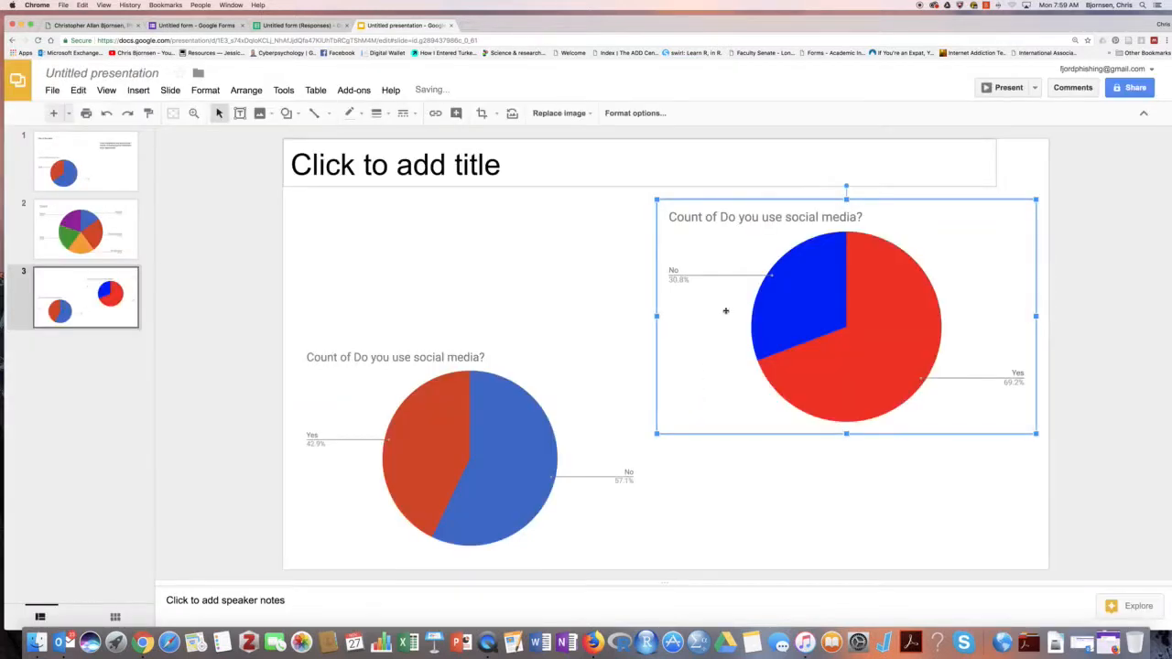